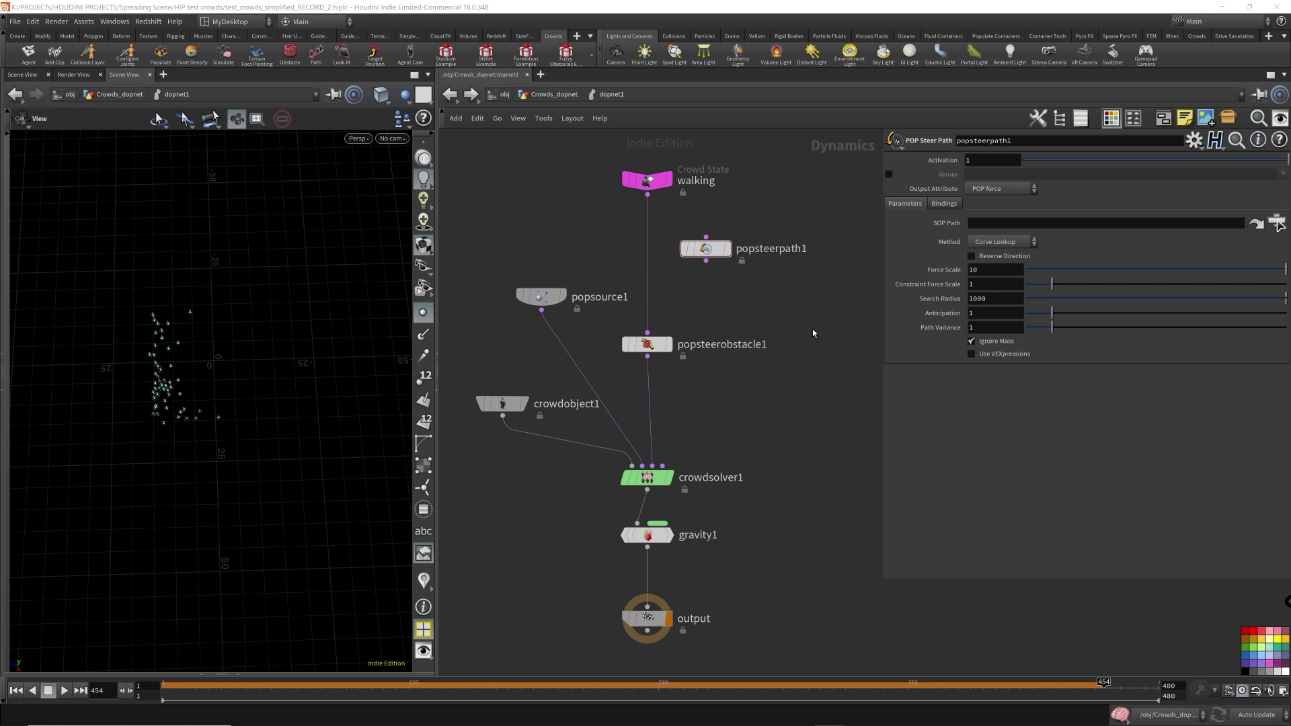
- Insert popsteerpath1 between Crowd State and popsteerobstacle1, then return to /obj and frame all nodes
{"action": "left_click_drag", "start_coordinate": [710, 255], "coordinate": [652, 266]}
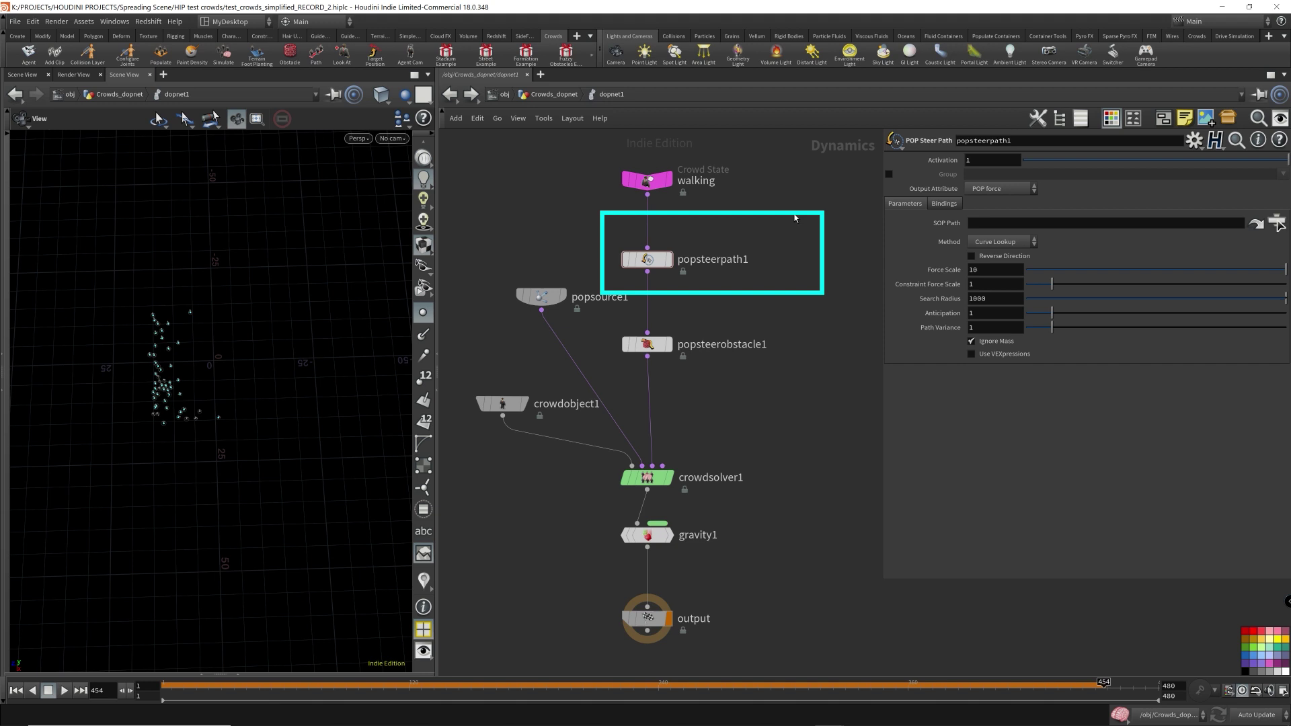
{"action": "key", "text": "u"}
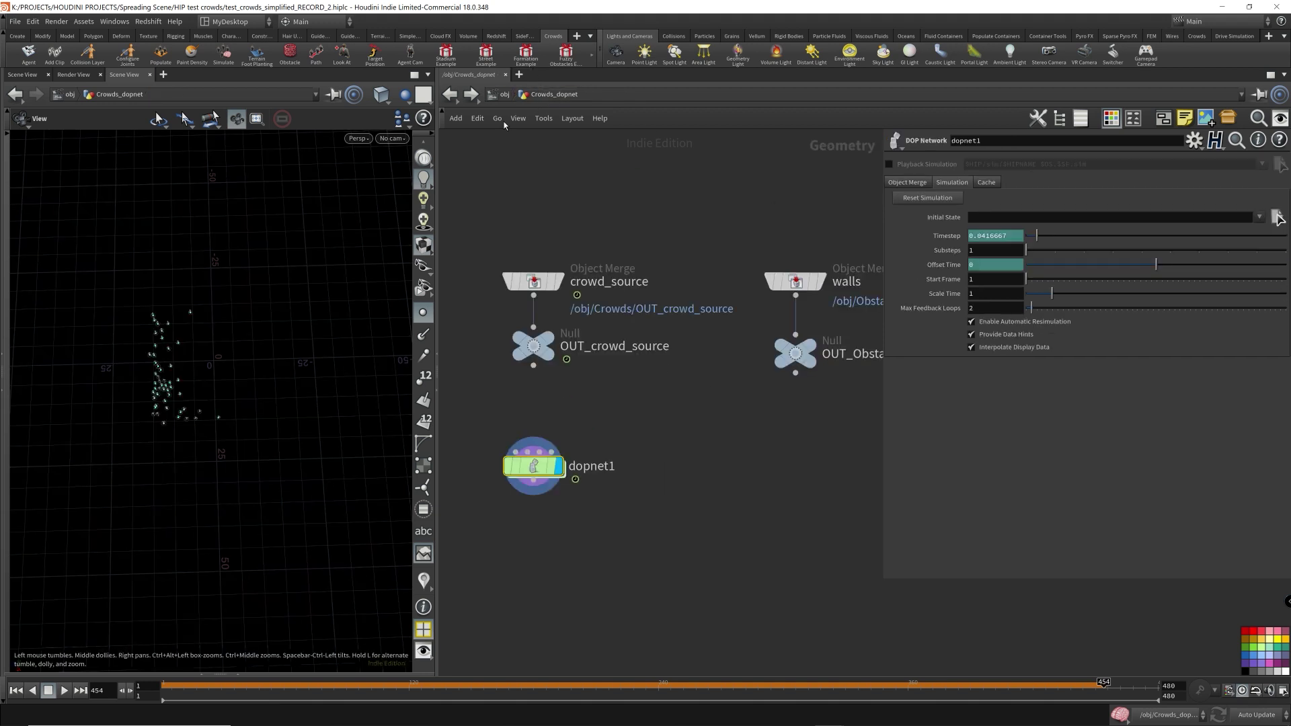
{"action": "left_click", "coordinate": [505, 95]}
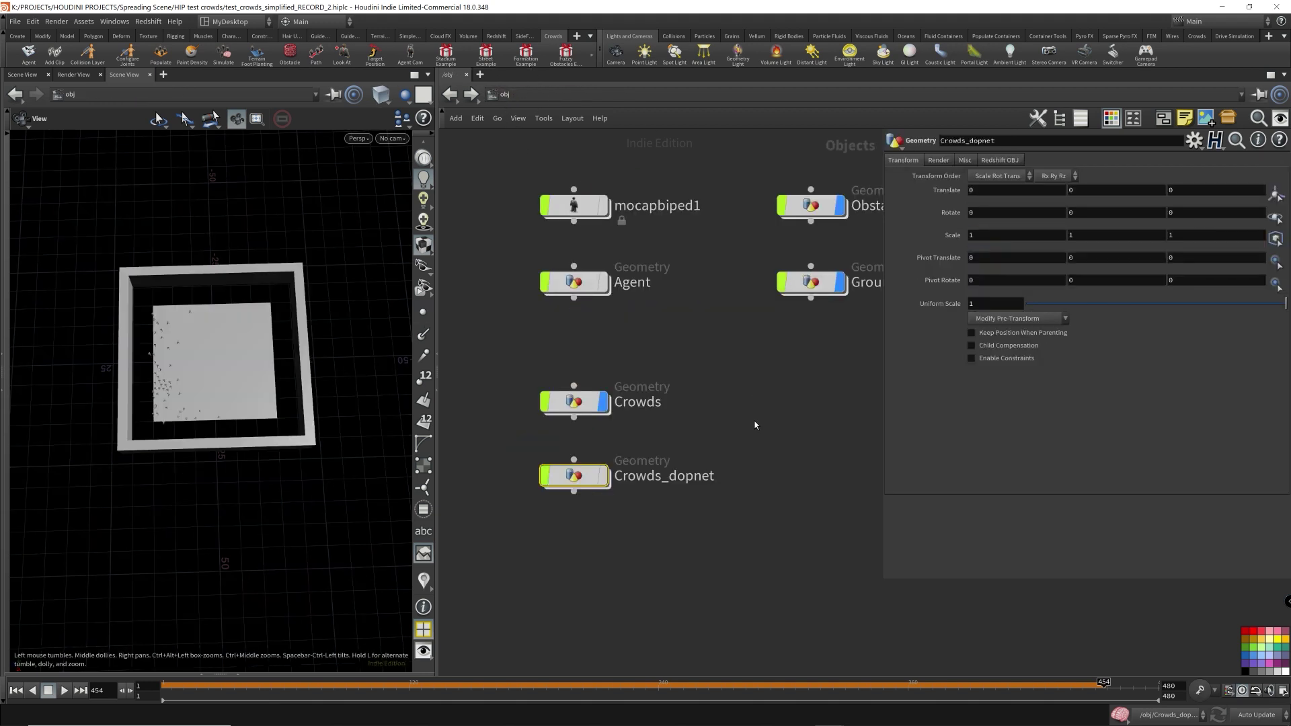
{"action": "key", "text": "h"}
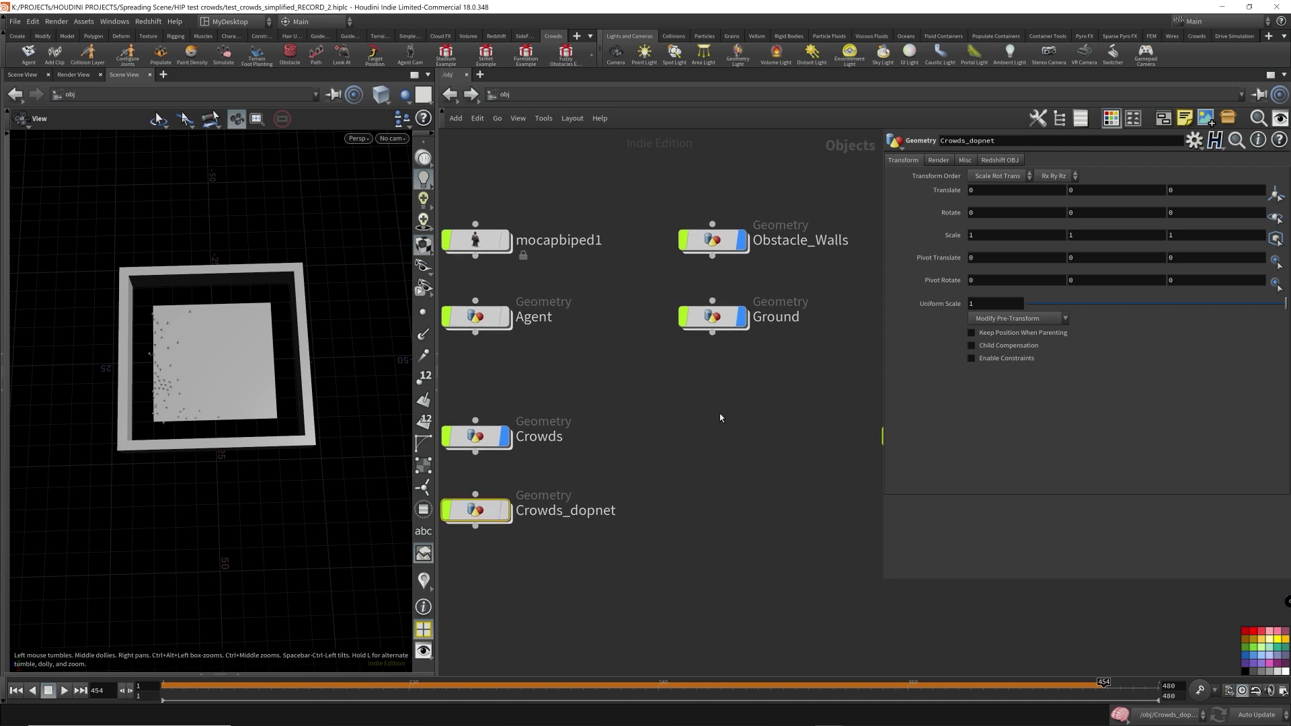
{"action": "scroll", "coordinate": [348, 351], "scroll_direction": "up", "scroll_amount": 8}
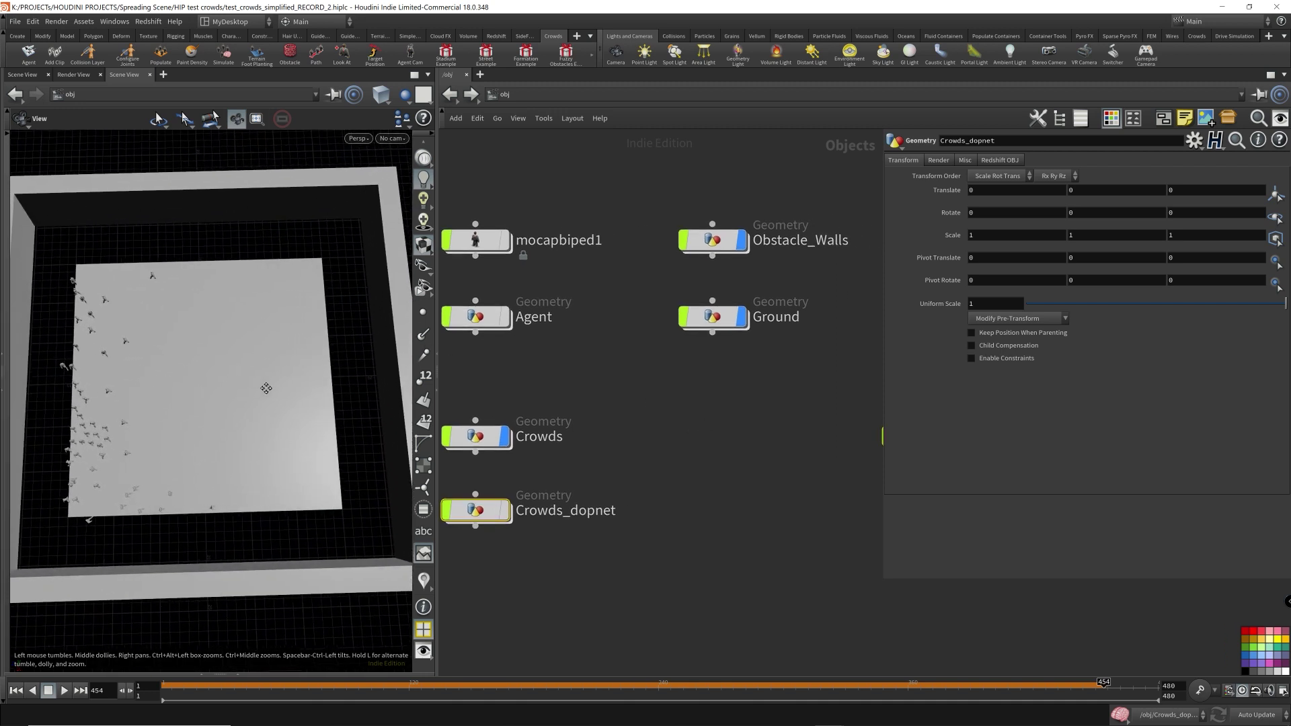
- Add a Geometry object named Curve_Path above Obstacle_Walls, dive inside, and ghost the other objects
{"action": "key", "text": "Tab"}
{"action": "left_click", "coordinate": [720, 423]}
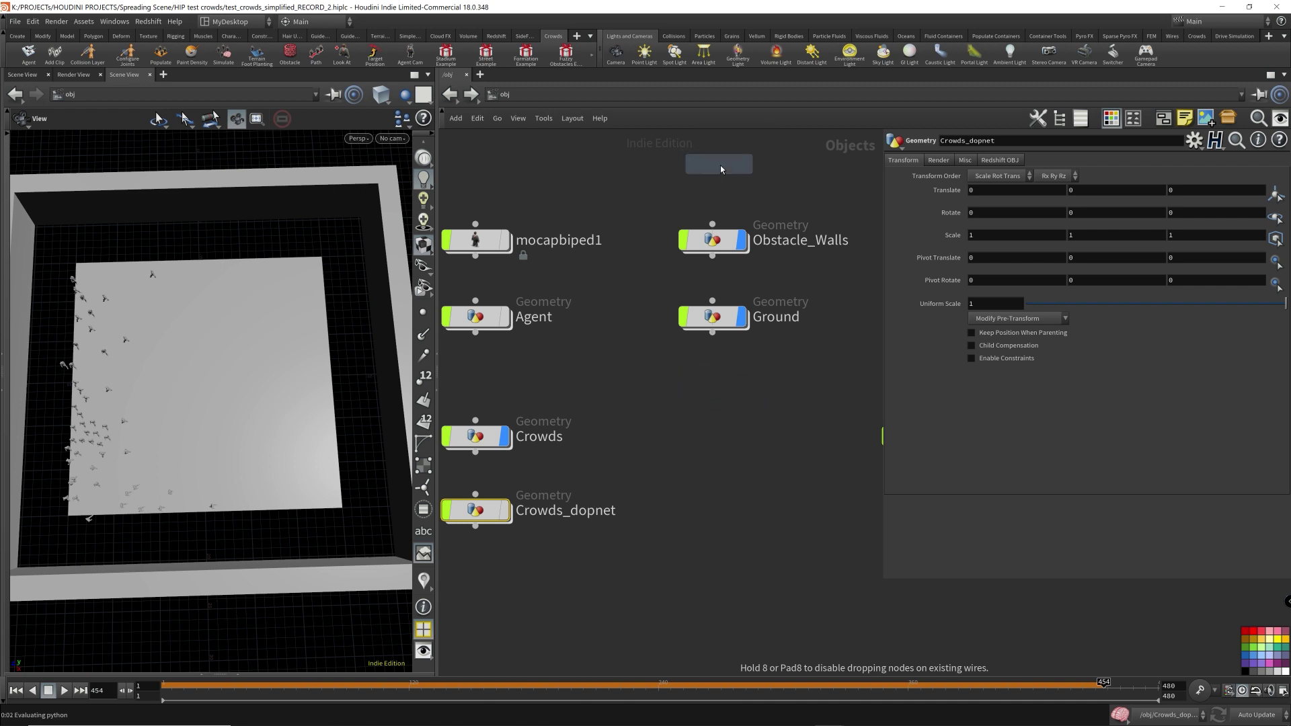
{"action": "left_click", "coordinate": [719, 167]}
{"action": "double_click", "coordinate": [735, 232]}
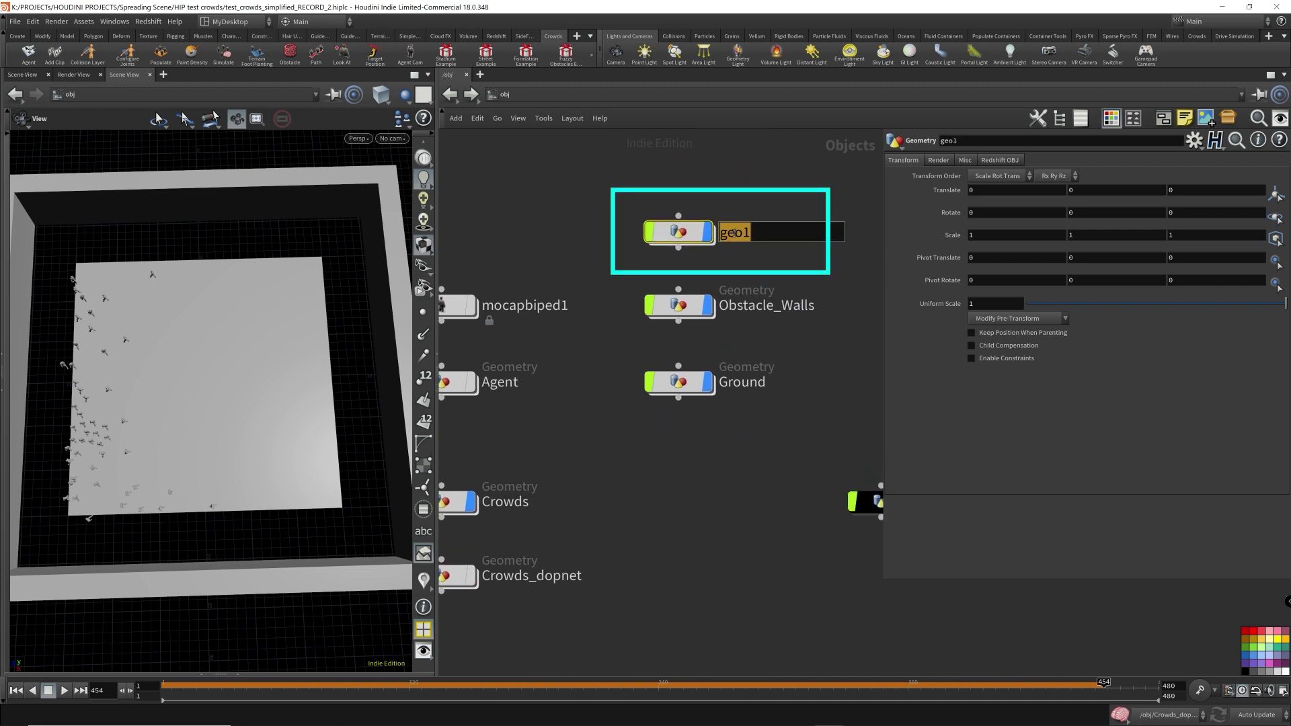
{"action": "type", "text": "Curve_Path"}
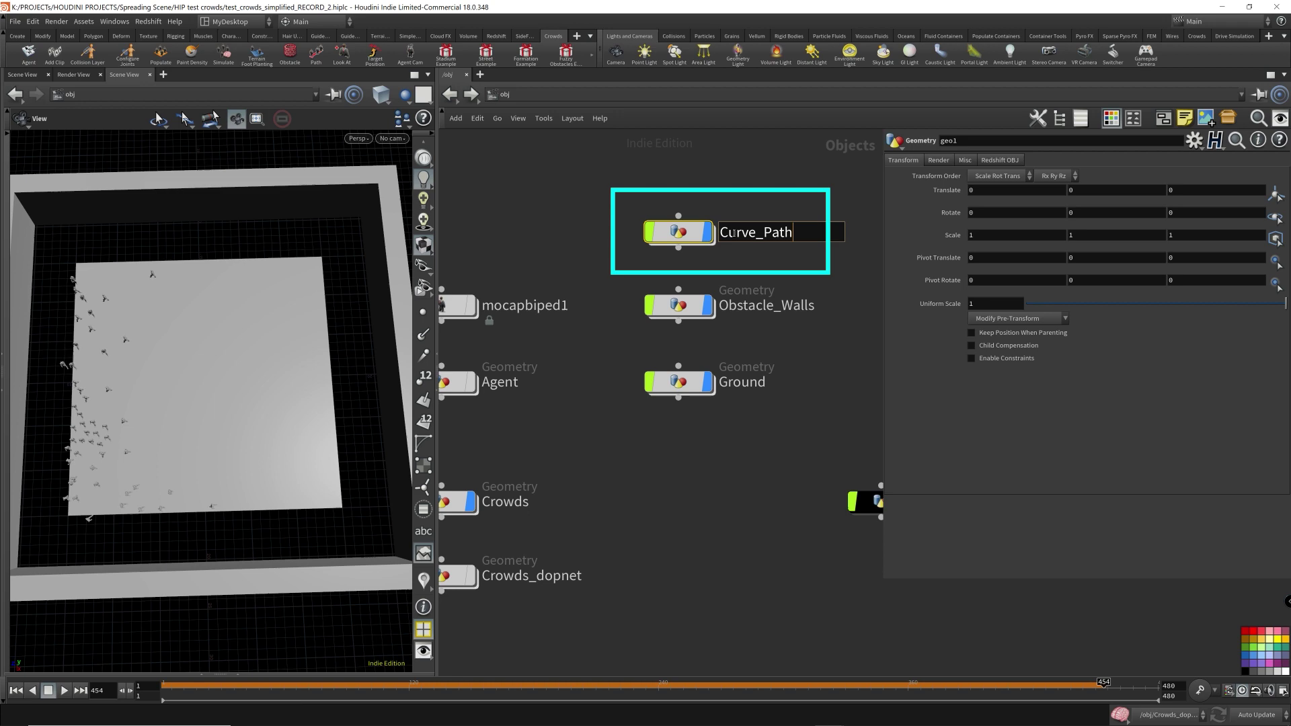
{"action": "key", "text": "Return"}
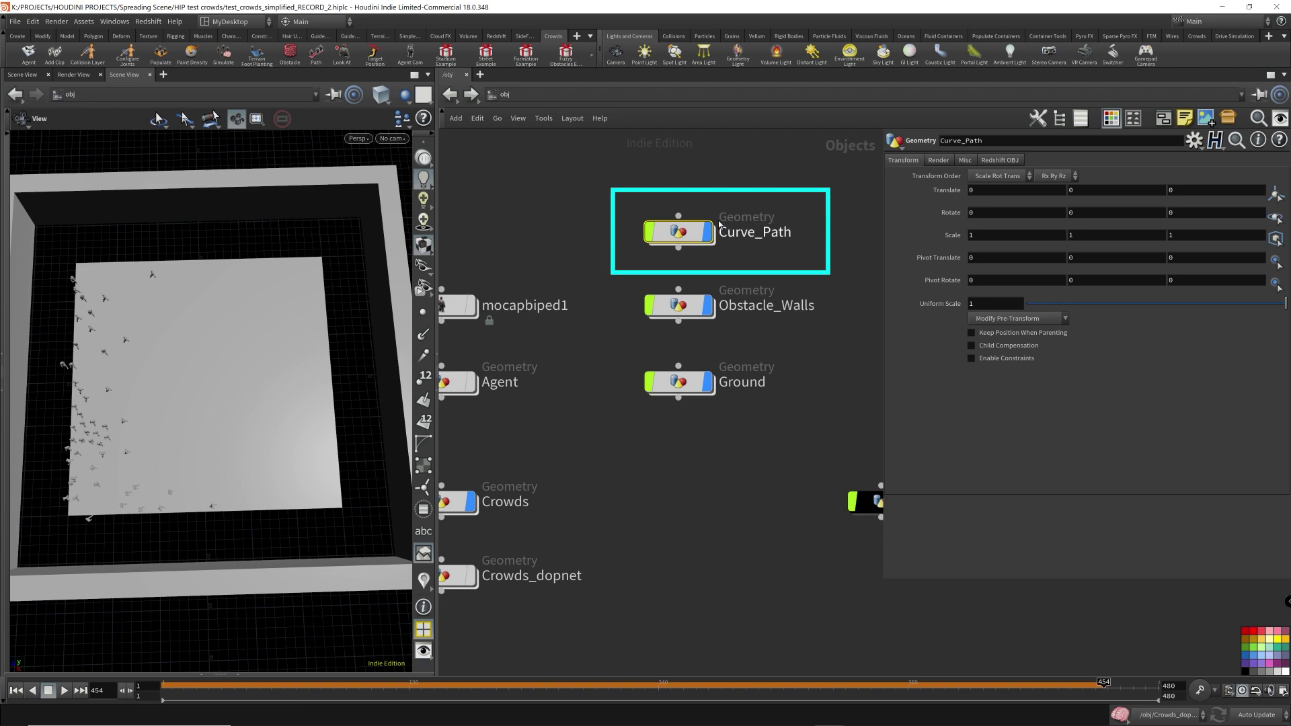
{"action": "double_click", "coordinate": [684, 229]}
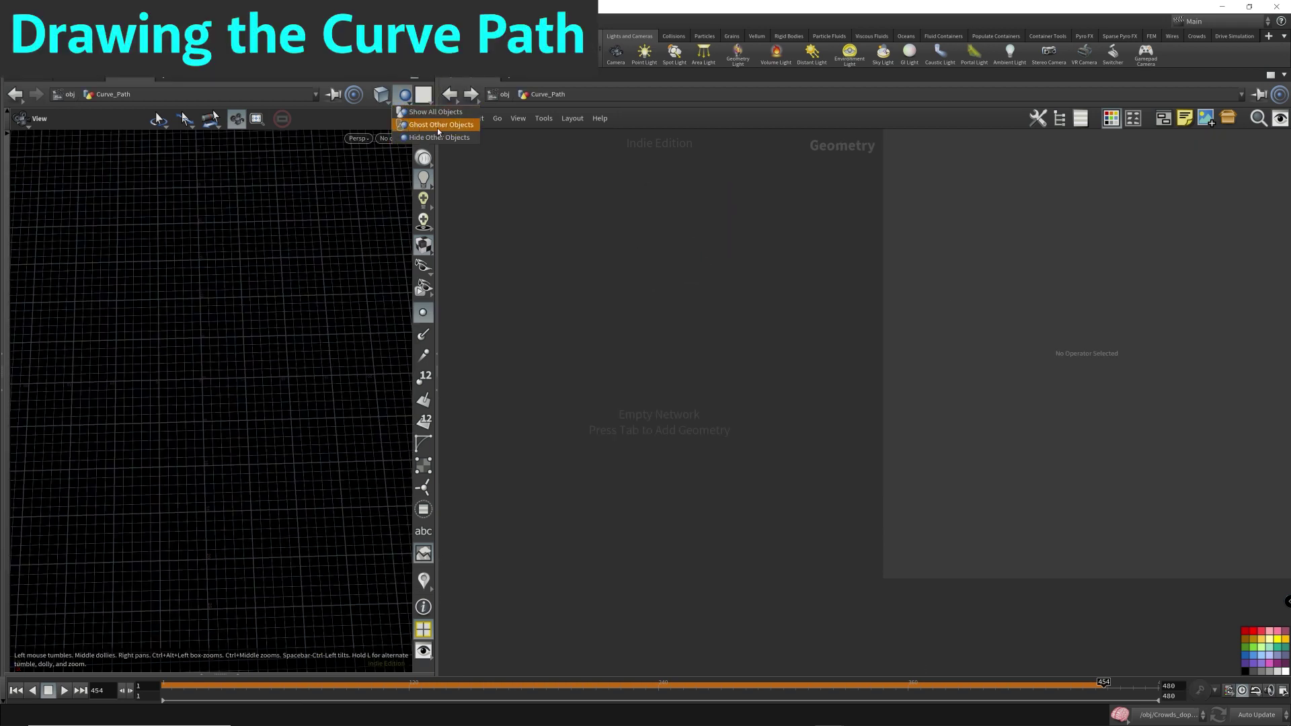
{"action": "left_click", "coordinate": [404, 94]}
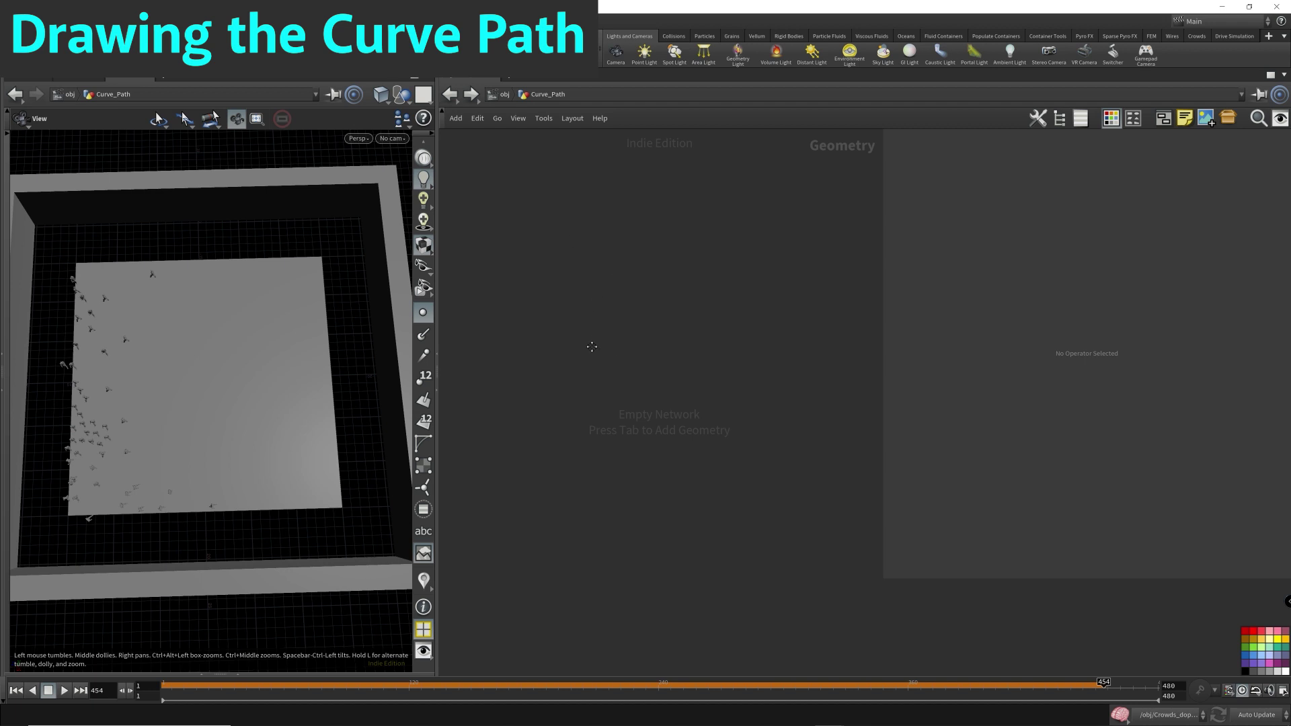
- Add a Curve node (curve1) inside Curve_Path and orbit to view the ground
{"action": "key", "text": "Tab"}
{"action": "type", "text": "curve"}
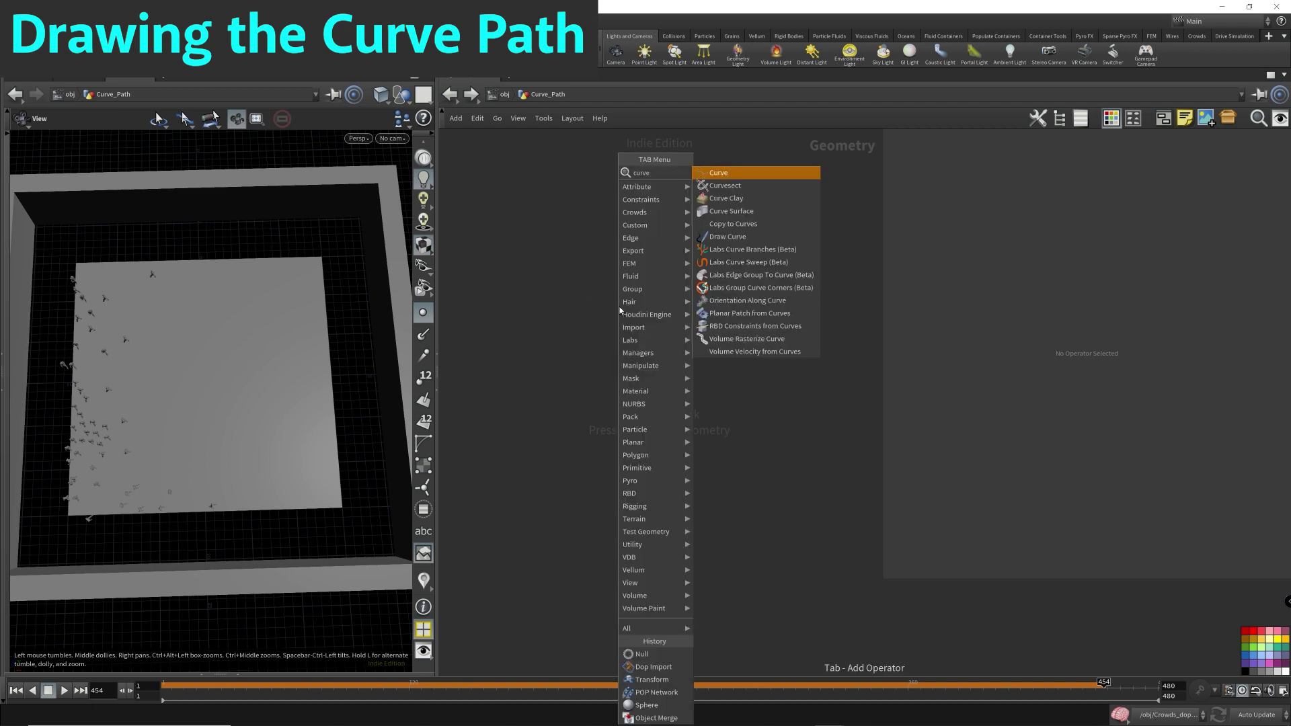
{"action": "key", "text": "Return"}
{"action": "left_click", "coordinate": [609, 311]}
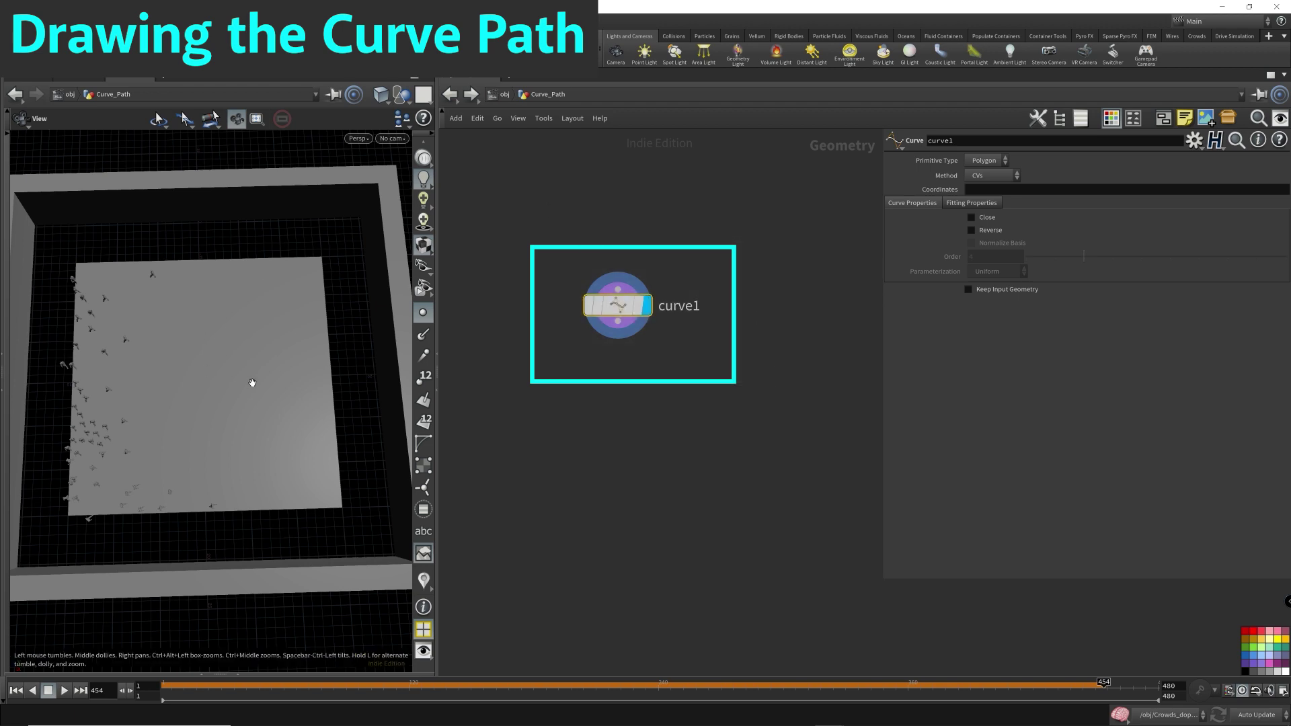
{"action": "mouse_move", "coordinate": [253, 381]}
{"action": "left_mouse_down"}
{"action": "mouse_move", "coordinate": [259, 340]}
{"action": "mouse_move", "coordinate": [262, 386]}
{"action": "mouse_move", "coordinate": [313, 374]}
{"action": "mouse_move", "coordinate": [262, 359]}
{"action": "left_mouse_up"}
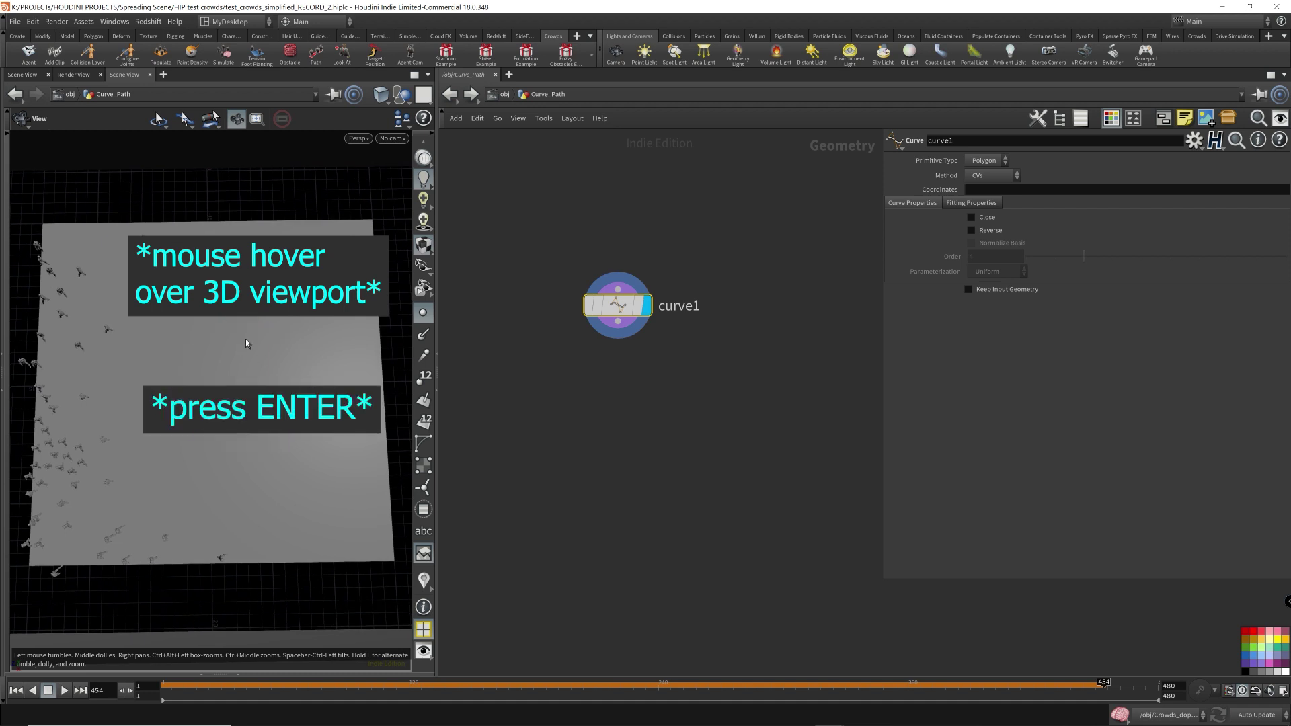
- Draw an open zigzag polygon path back and forth across the walled ground
{"action": "key", "text": "Return"}
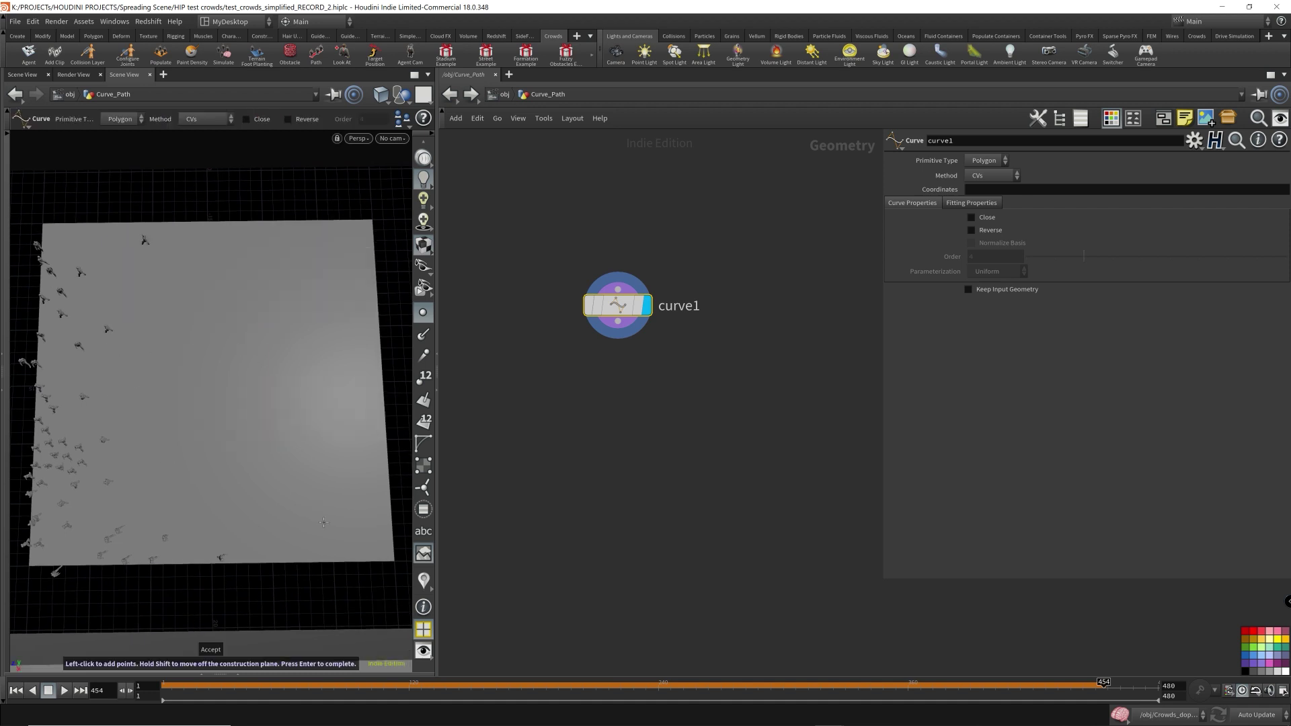
{"action": "mouse_move", "coordinate": [163, 492]}
{"action": "left_mouse_down"}
{"action": "mouse_move", "coordinate": [231, 494]}
{"action": "mouse_move", "coordinate": [269, 447]}
{"action": "mouse_move", "coordinate": [86, 435]}
{"action": "mouse_move", "coordinate": [257, 415]}
{"action": "mouse_move", "coordinate": [161, 374]}
{"action": "mouse_move", "coordinate": [313, 331]}
{"action": "mouse_move", "coordinate": [60, 281]}
{"action": "left_mouse_up"}
{"action": "key", "text": "Return"}
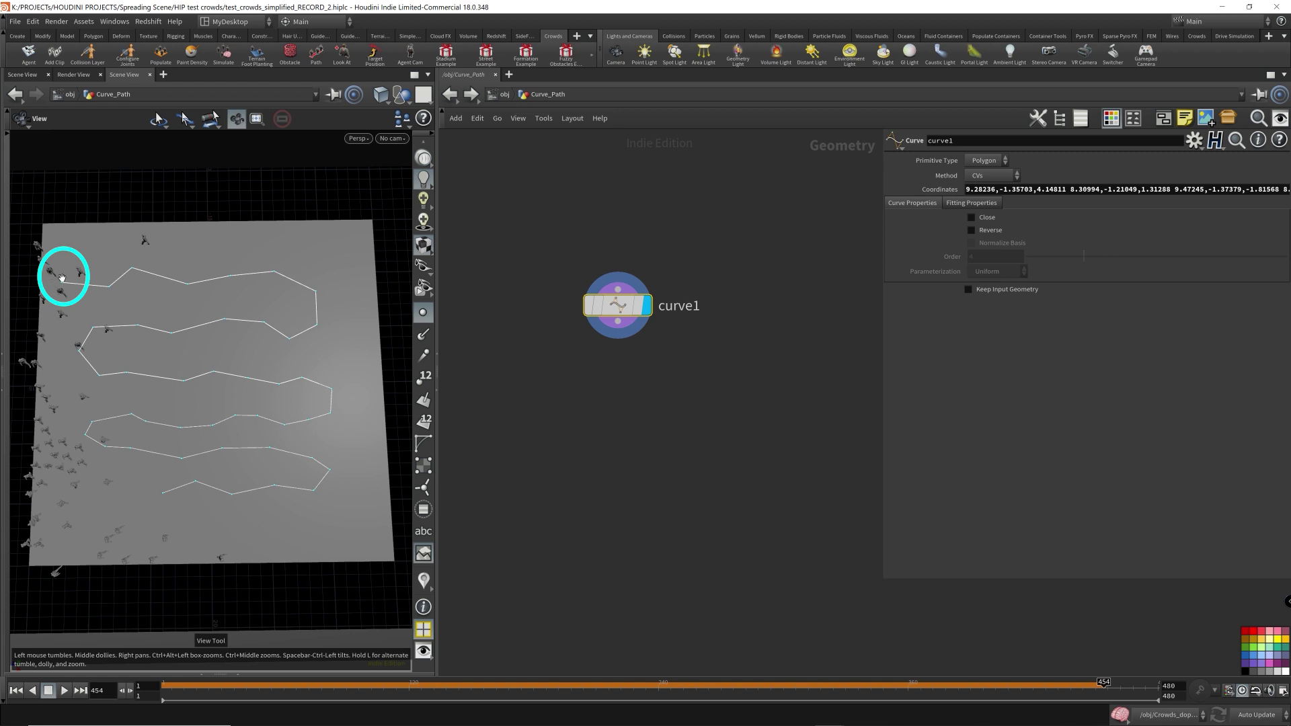
{"action": "key", "text": "Escape"}
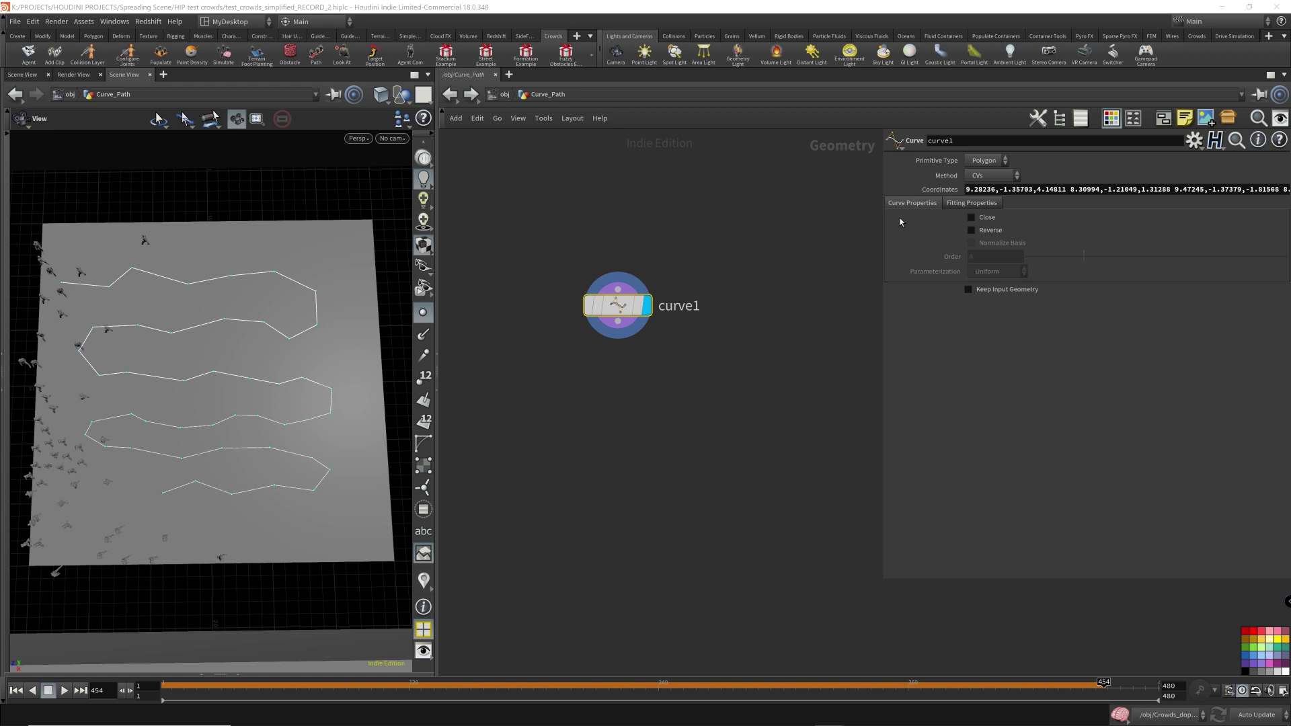
- Add a Resample node under curve1 with a segment Length of 0.7
{"action": "key", "text": "Tab"}
{"action": "type", "text": "resa"}
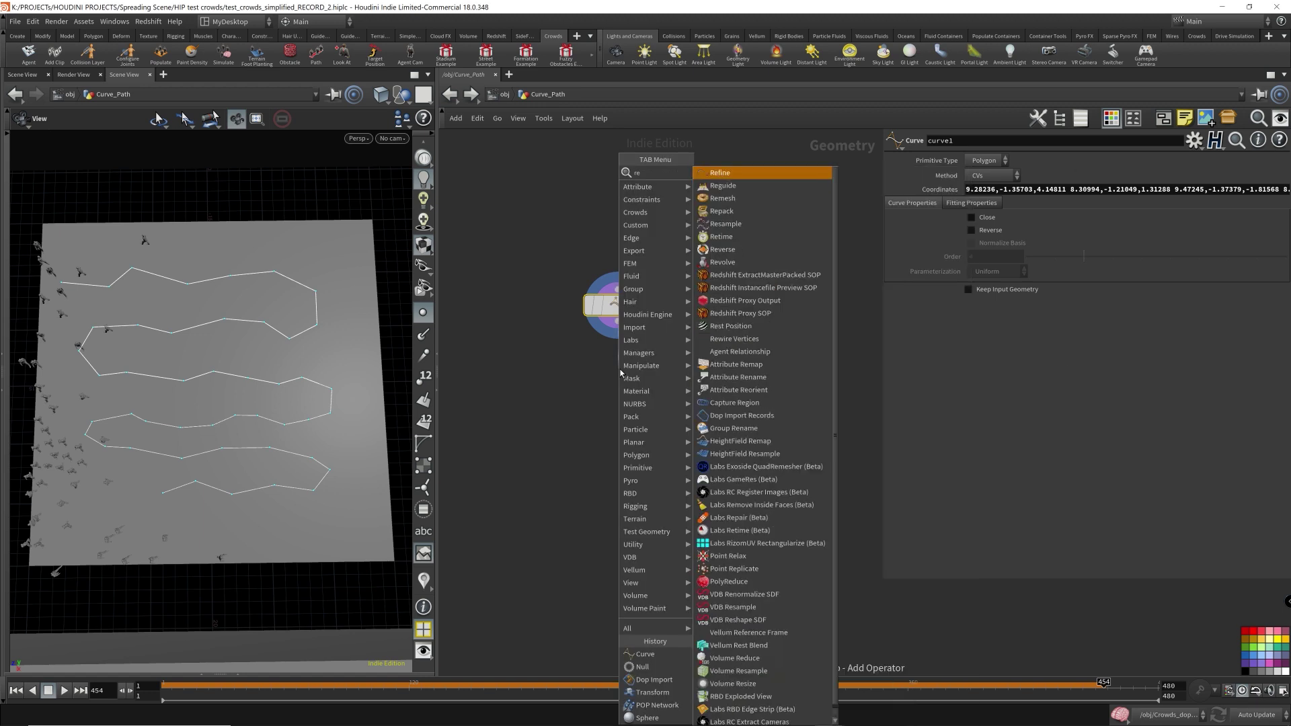
{"action": "key", "text": "Return"}
{"action": "left_click", "coordinate": [620, 374]}
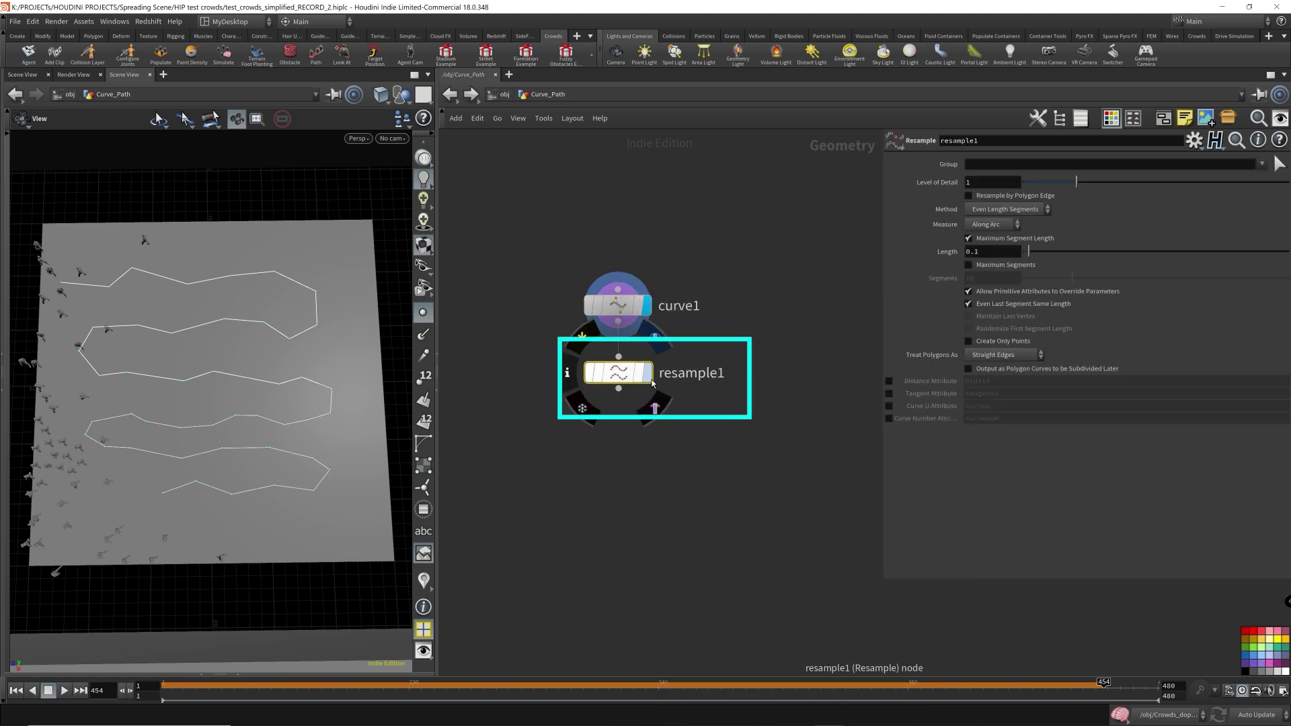
{"action": "double_click", "coordinate": [990, 252]}
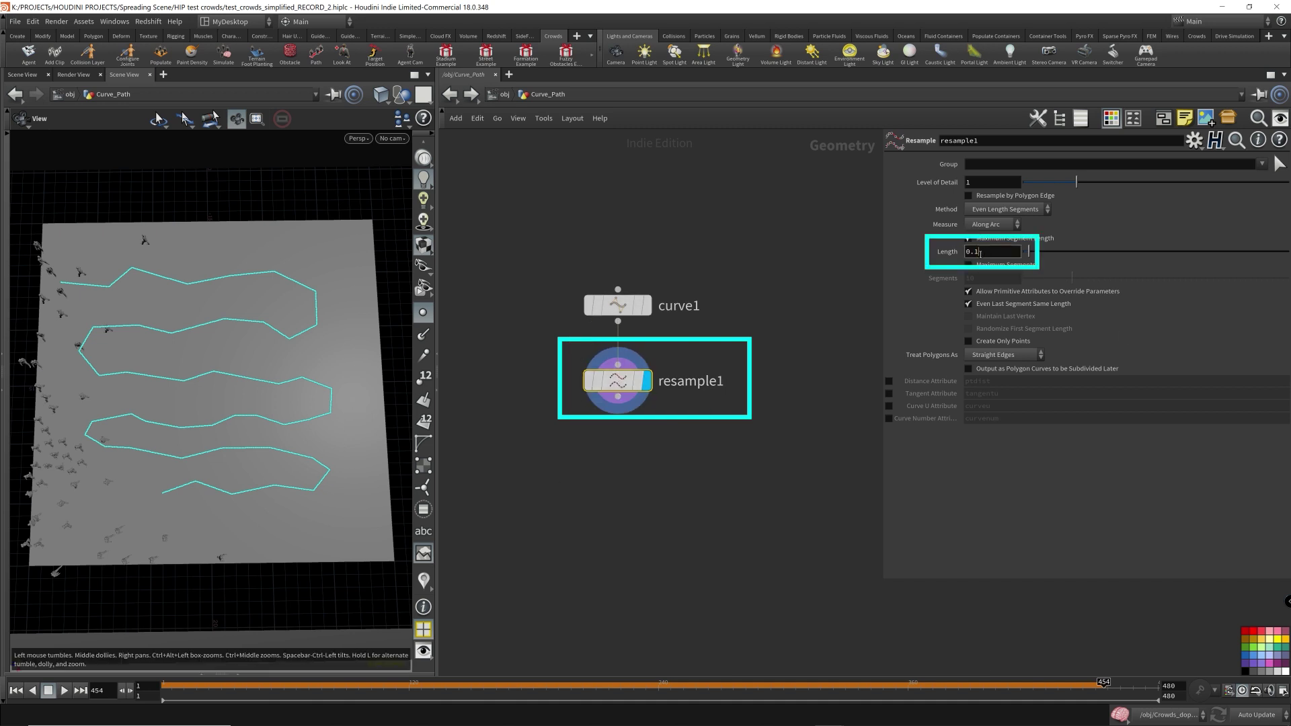
{"action": "type", "text": "0.6"}
{"action": "key", "text": "Return"}
{"action": "key", "text": "BackSpace"}
{"action": "type", "text": "7"}
{"action": "key", "text": "Return"}
{"action": "scroll", "coordinate": [308, 446], "scroll_direction": "up", "scroll_amount": 3}
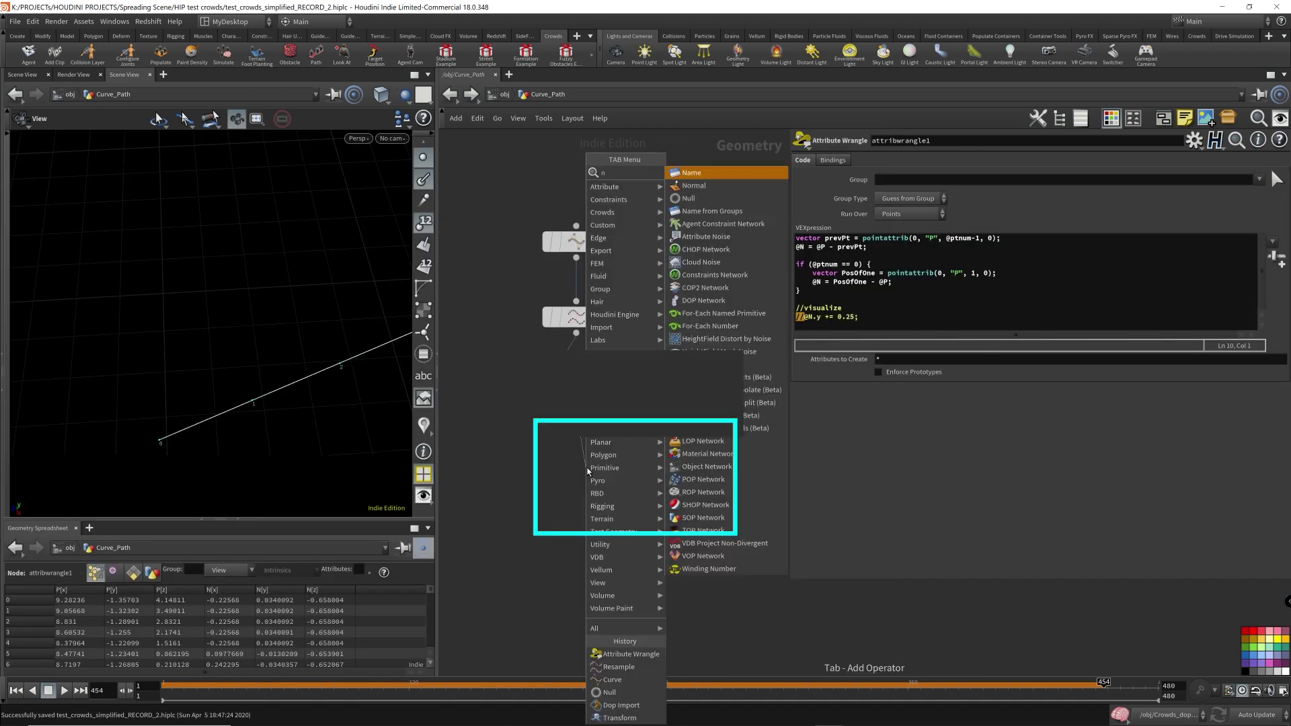
- Append a Null named OUT_Path below resample1 and return to /obj
{"action": "left_click", "coordinate": [576, 483]}
{"action": "double_click", "coordinate": [645, 489]}
{"action": "type", "text": "OUT_Path"}
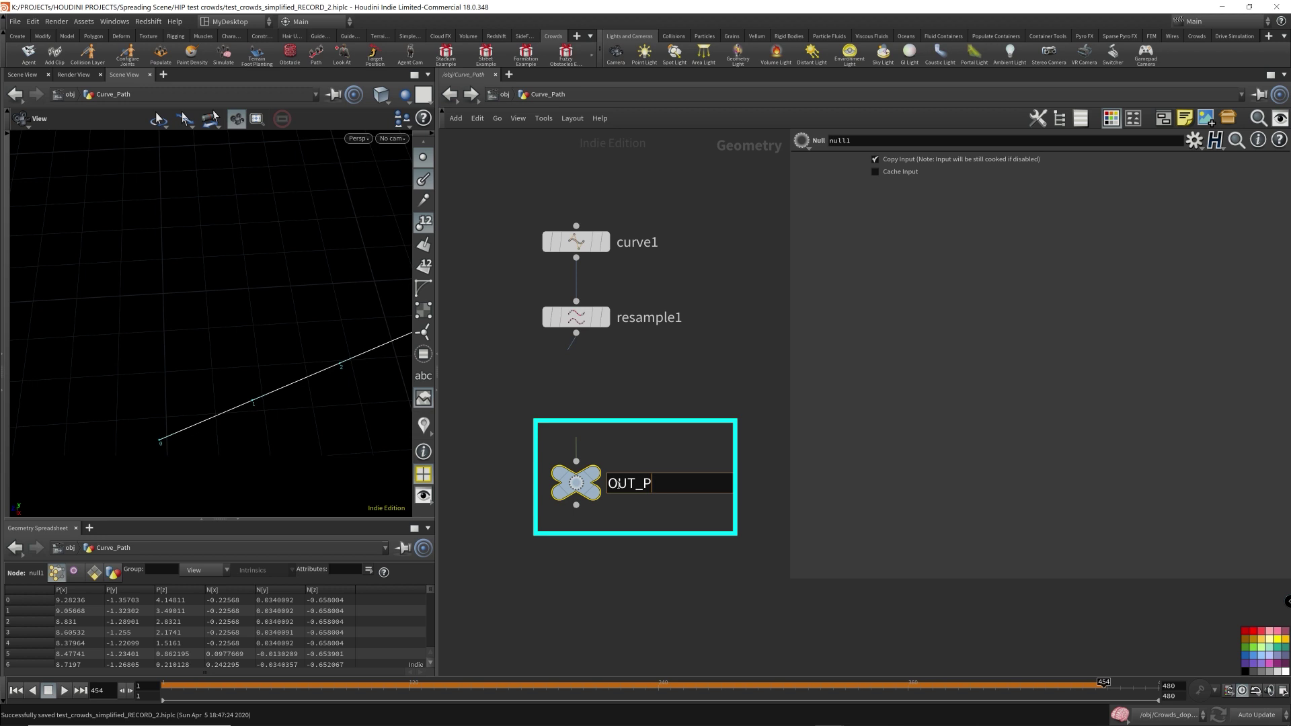
{"action": "key", "text": "Return"}
{"action": "key", "text": "u"}
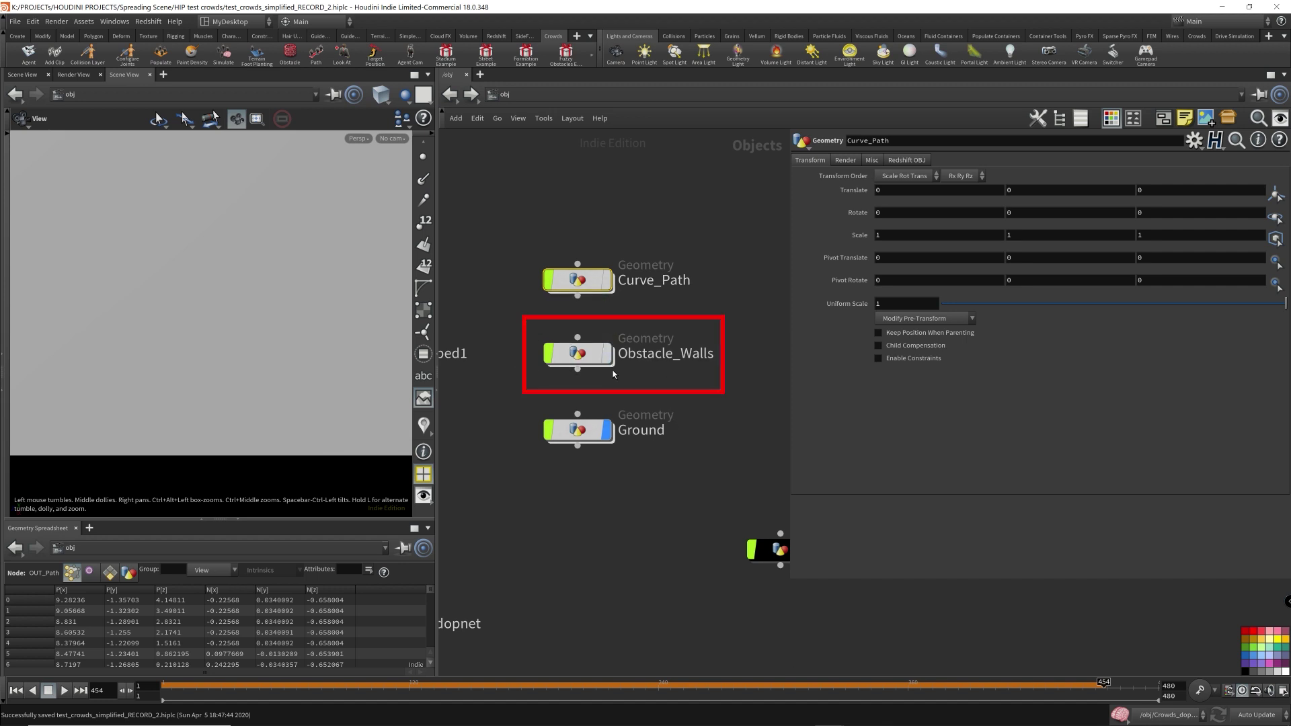
- Enter Crowds_dopnet, check the steer path's SOP Path, then step back up to Crowds_dopnet
{"action": "scroll", "coordinate": [630, 475], "scroll_direction": "down", "scroll_amount": 5}
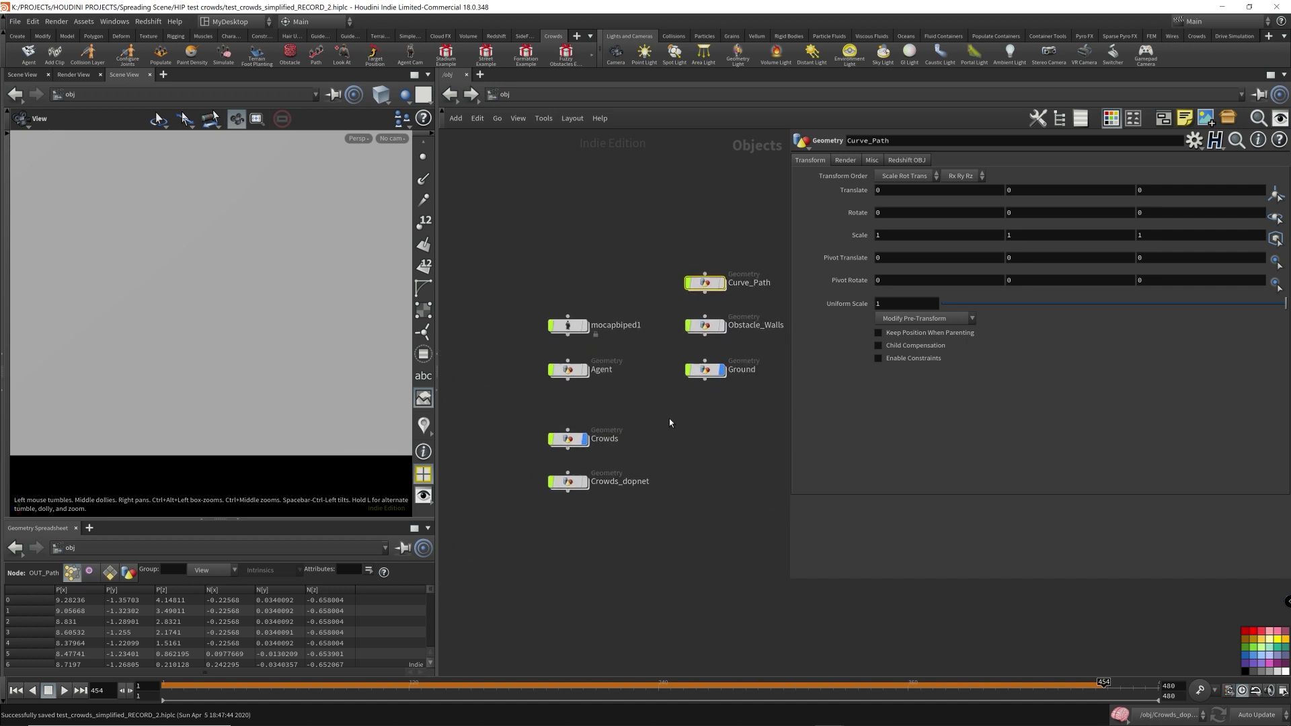
{"action": "double_click", "coordinate": [570, 485]}
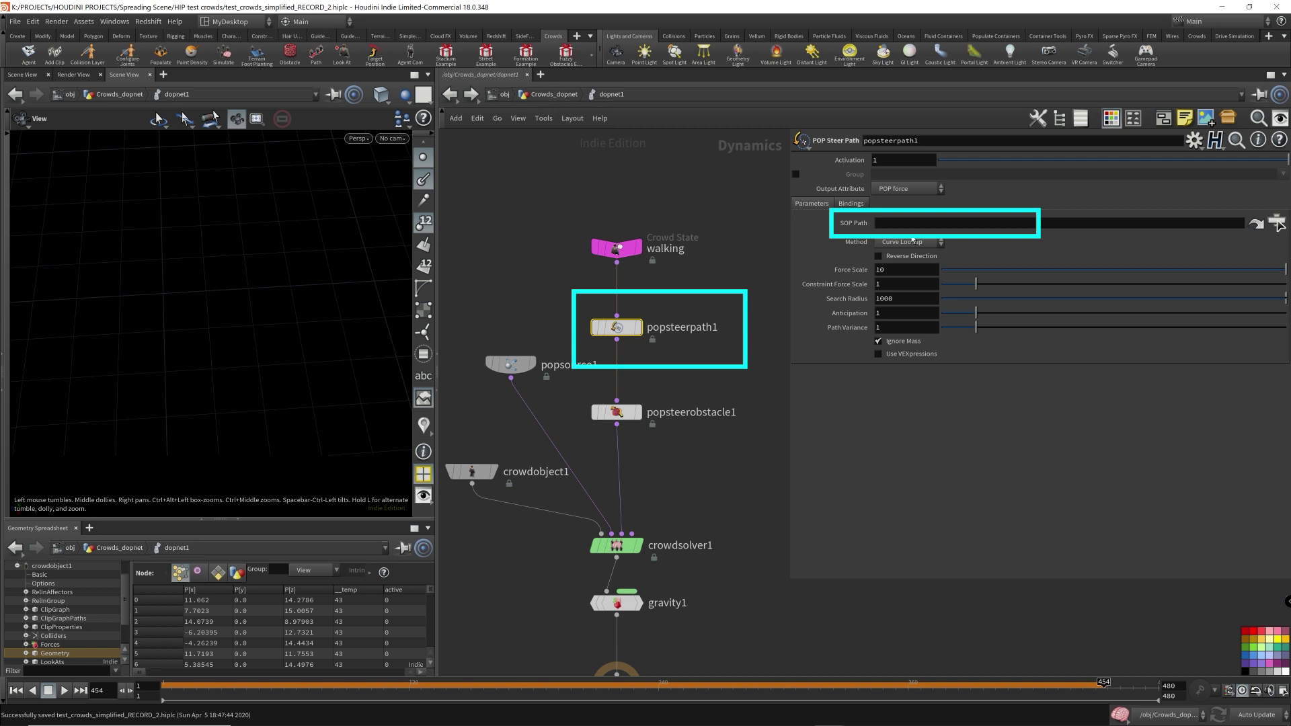
{"action": "left_click", "coordinate": [929, 227]}
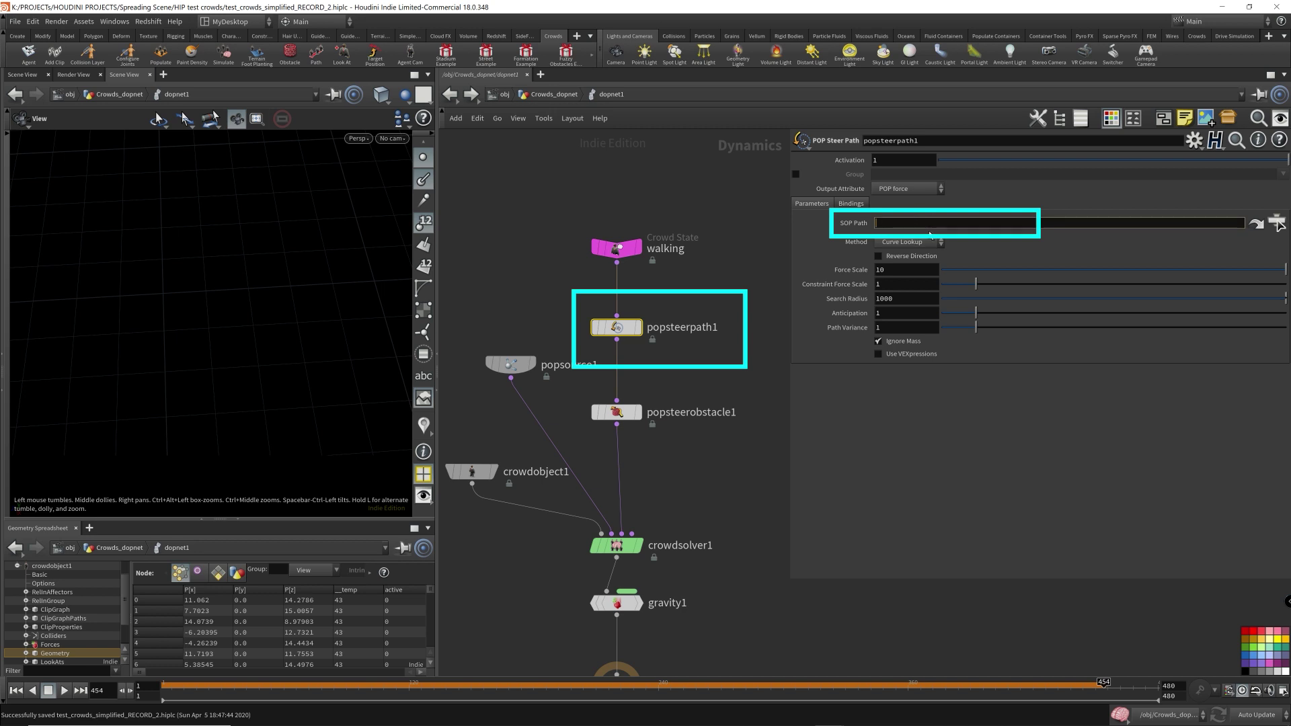
{"action": "left_click", "coordinate": [558, 94]}
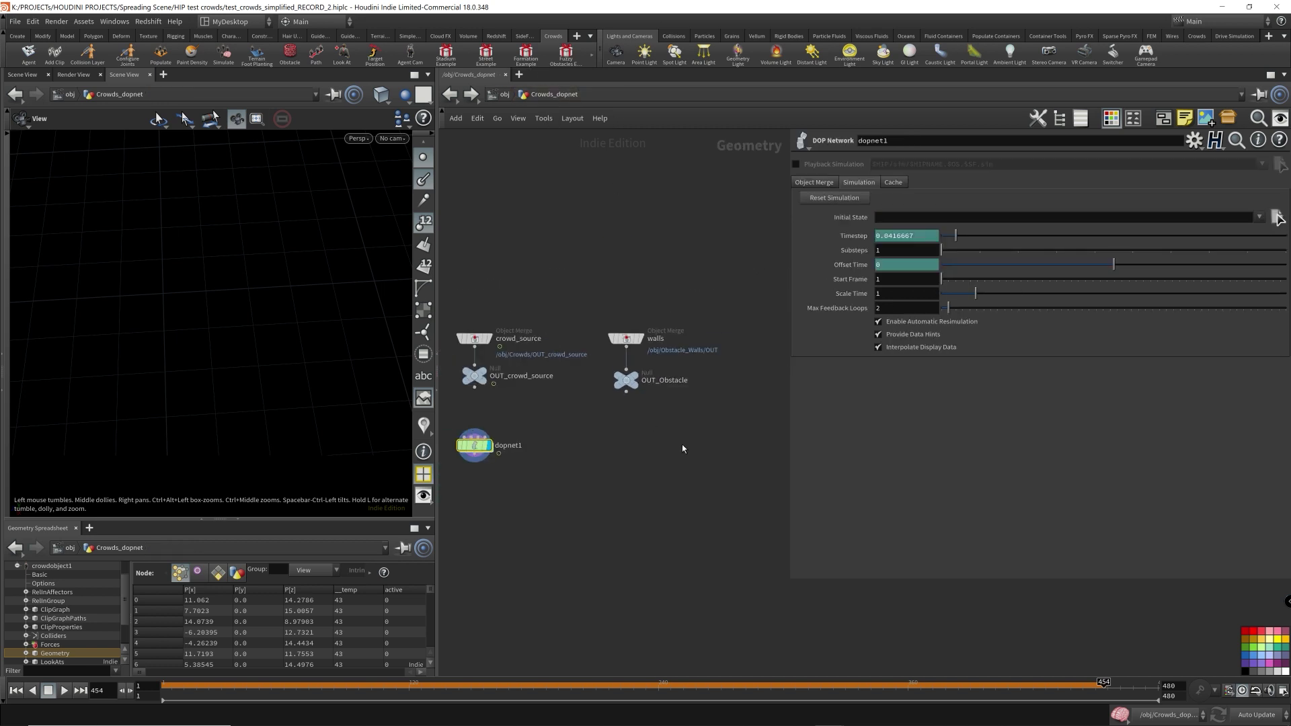
- Duplicate the walls and OUT_Obstacle nodes and rename the copied merge to Curve_Path
{"action": "left_click_drag", "start_coordinate": [435, 202], "coordinate": [339, 201]}
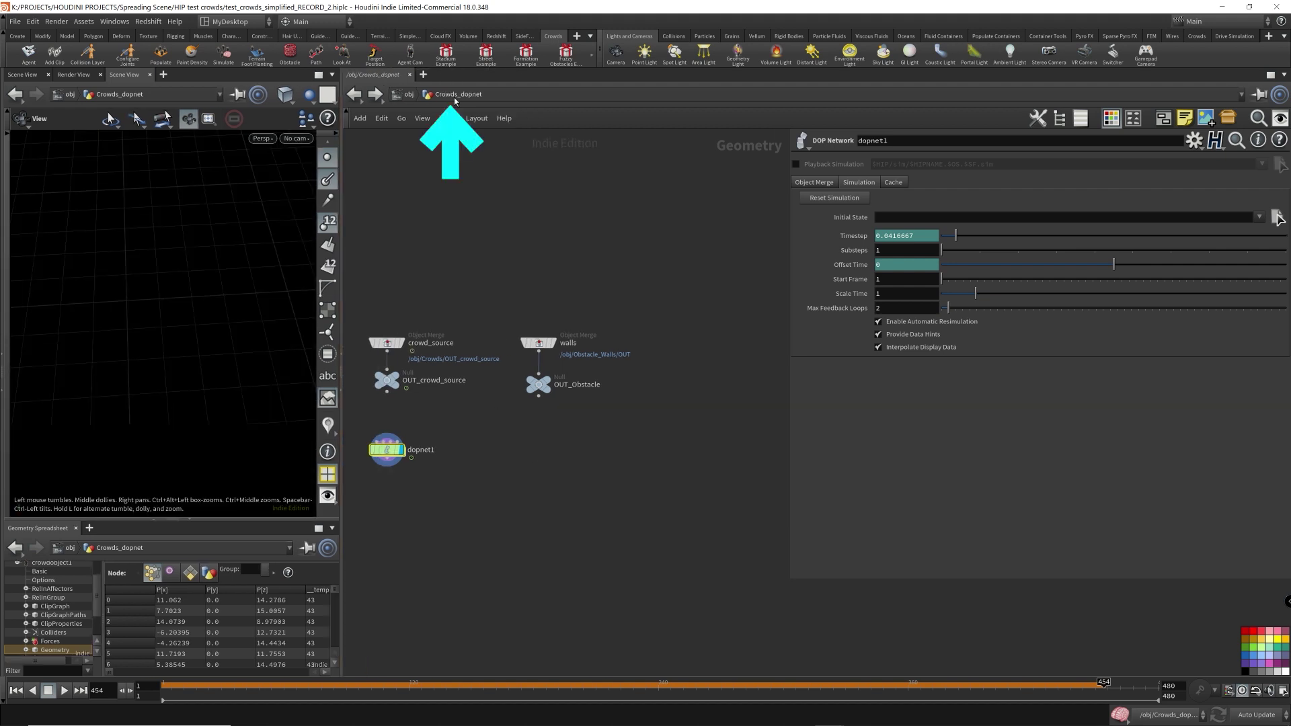
{"action": "left_click_drag", "start_coordinate": [569, 374], "coordinate": [542, 289]}
{"action": "left_click_drag", "start_coordinate": [539, 343], "coordinate": [666, 340], "text": "alt"}
{"action": "double_click", "coordinate": [699, 343]}
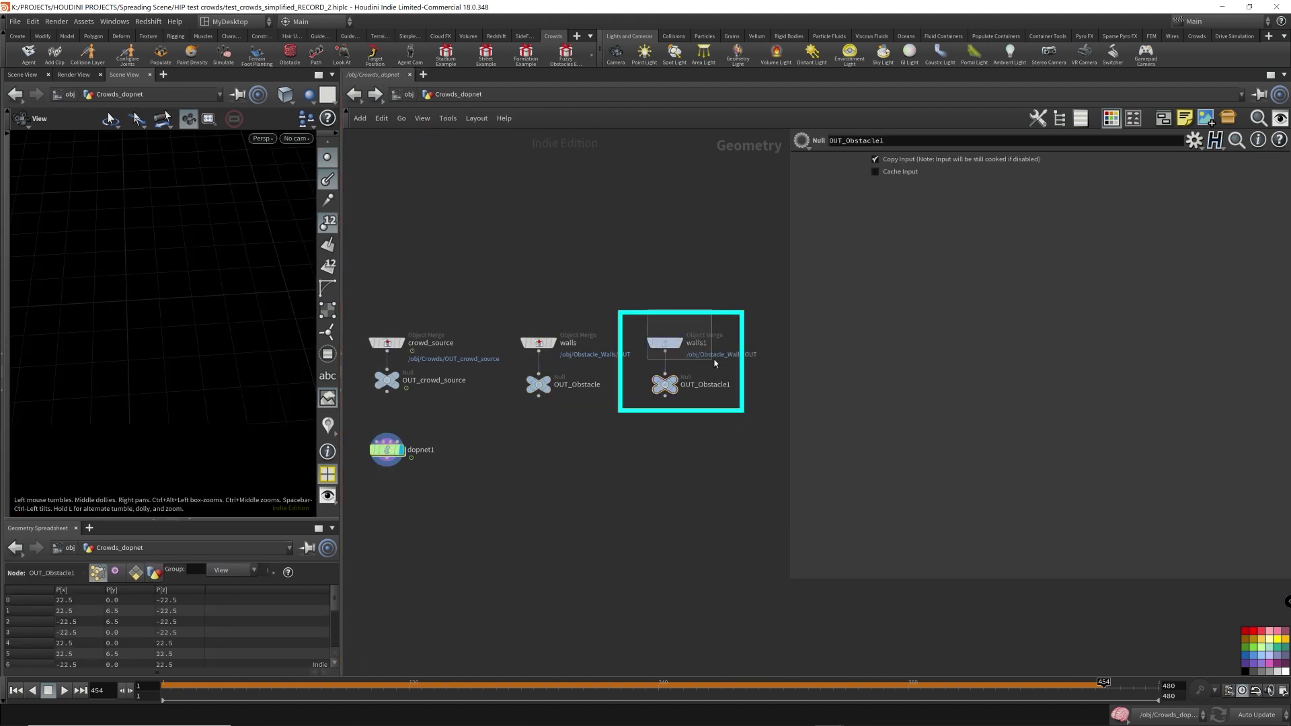
{"action": "double_click", "coordinate": [701, 343]}
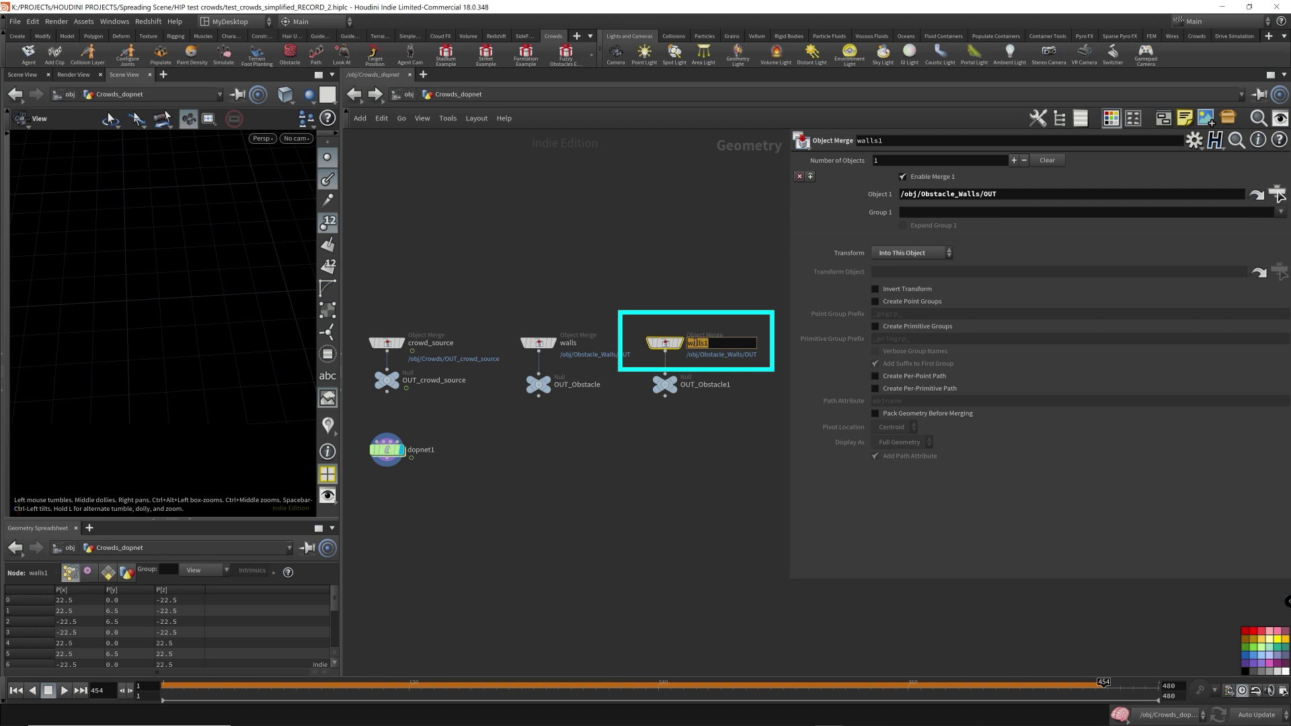
{"action": "type", "text": "Curve_Path"}
{"action": "key", "text": "Return"}
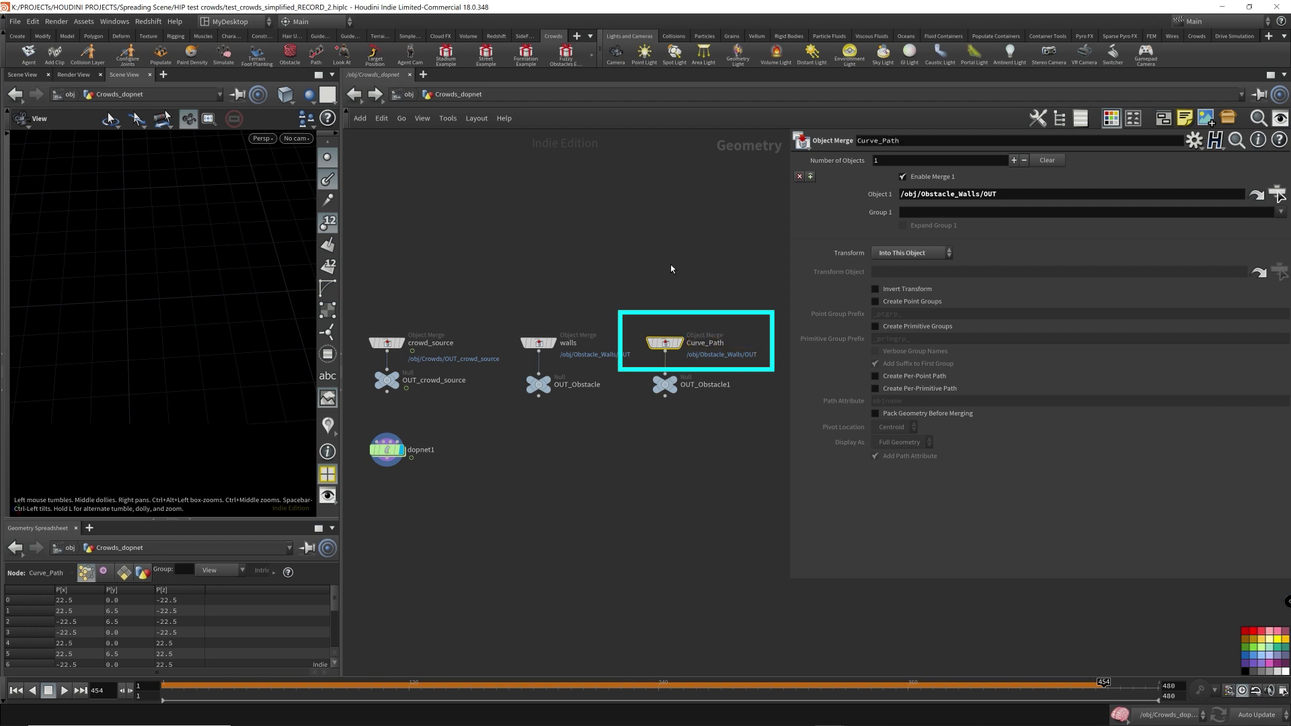
- Set Curve_Path's Object 1 to /obj/Curve_Path/OUT_Path, keeping Into This Object transform
{"action": "left_click", "coordinate": [1278, 195]}
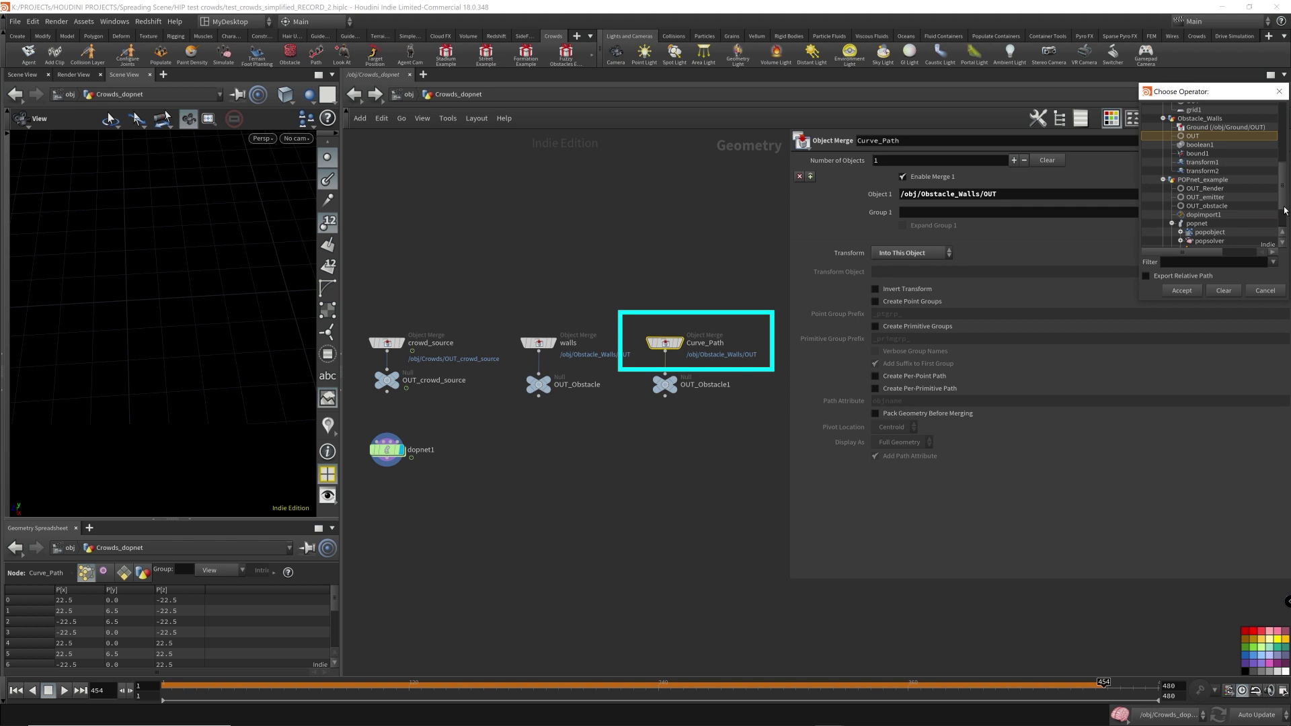
{"action": "scroll", "coordinate": [1184, 125], "scroll_direction": "up", "scroll_amount": 3}
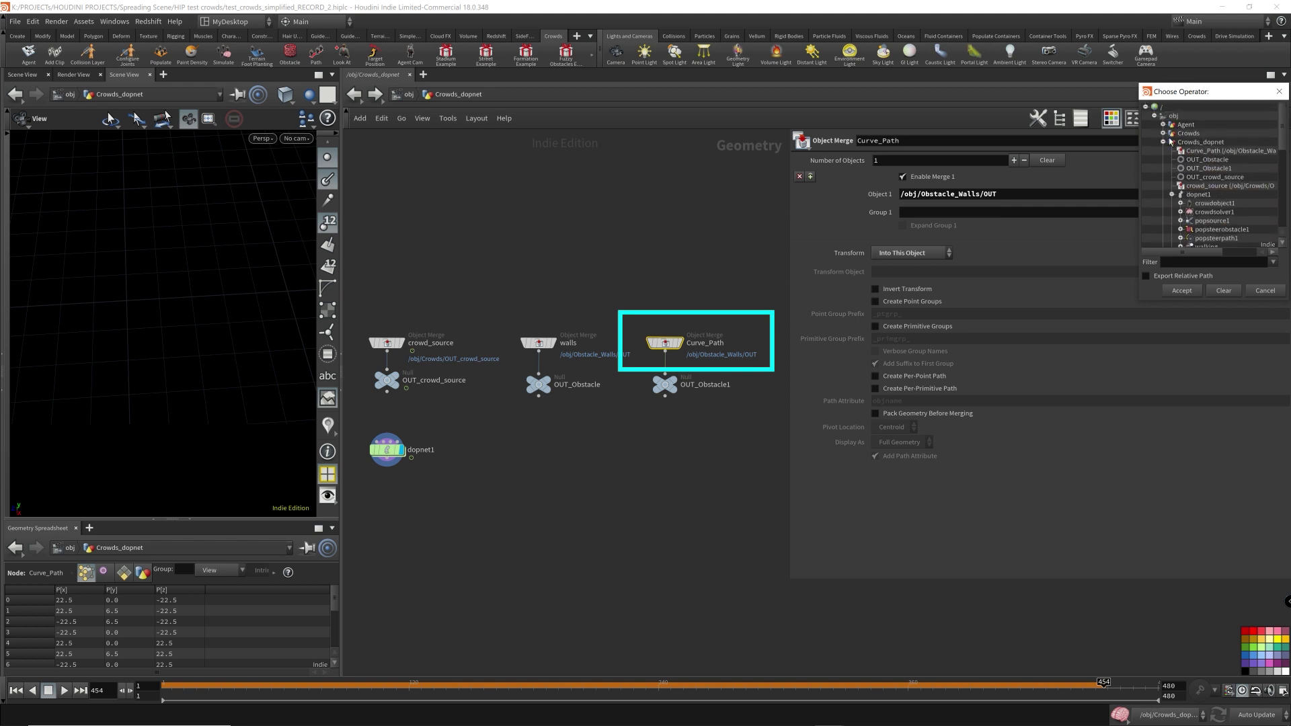
{"action": "left_click", "coordinate": [1162, 151]}
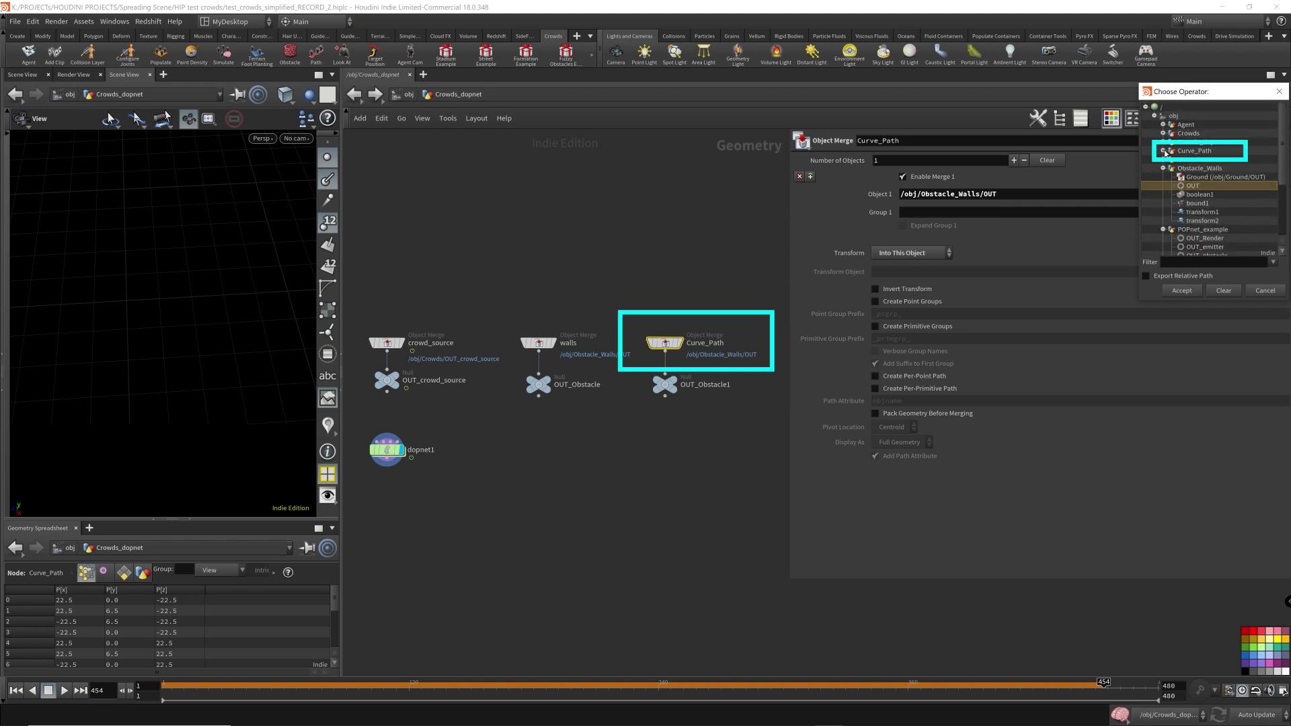
{"action": "left_click", "coordinate": [1184, 160]}
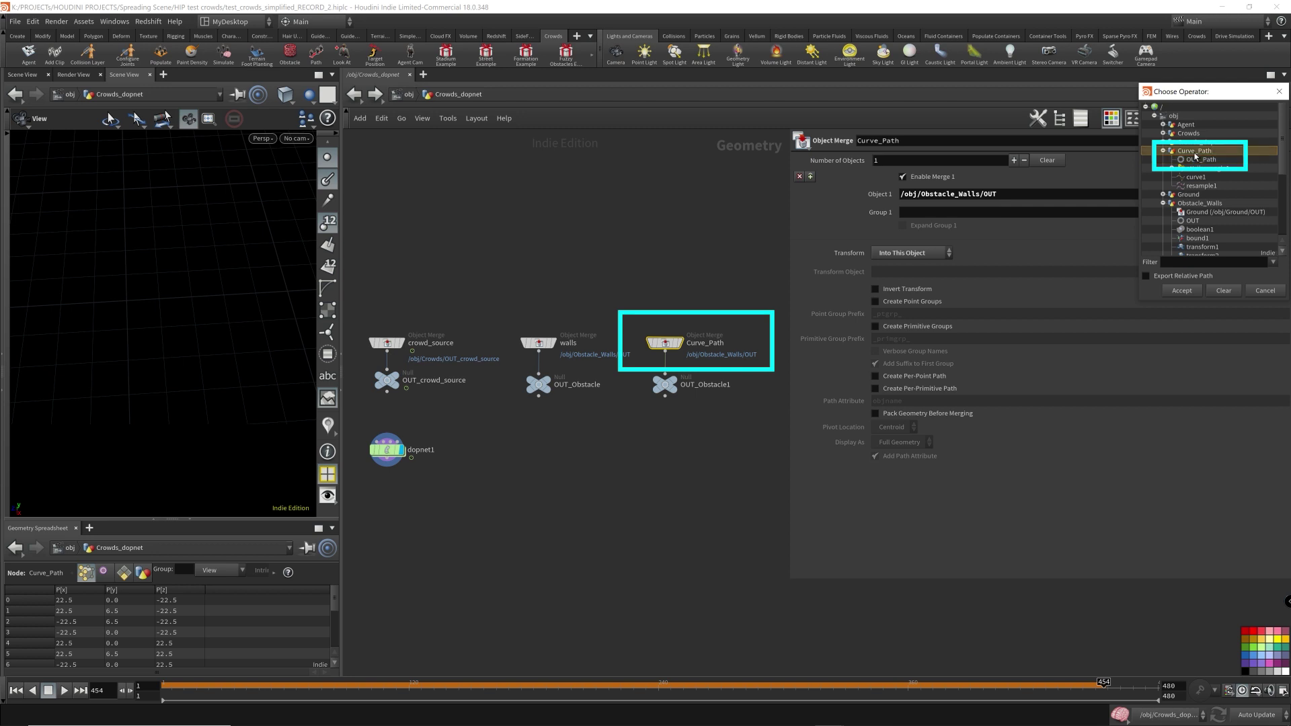
{"action": "left_click", "coordinate": [1181, 289]}
{"action": "left_click", "coordinate": [911, 252]}
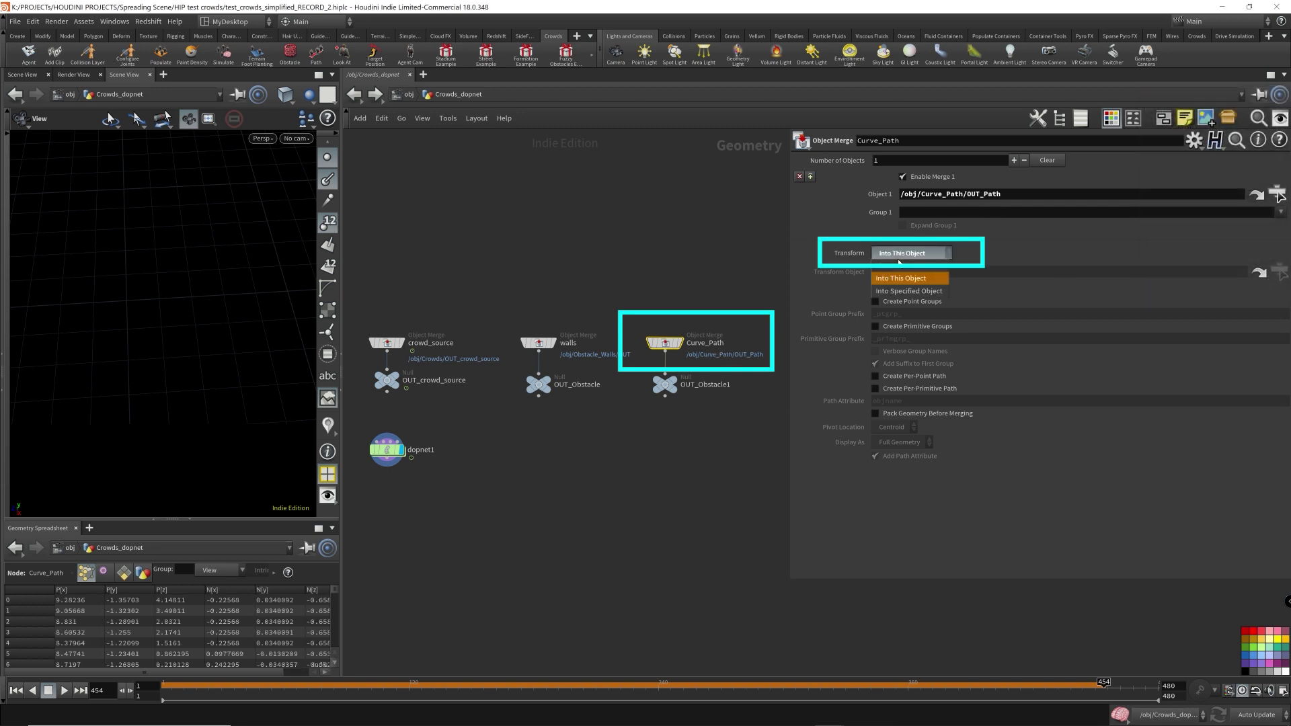
{"action": "left_click", "coordinate": [902, 284]}
- Rename the copied null OUT_Obstacle1 to OUT_Curve_Path
{"action": "double_click", "coordinate": [704, 385]}
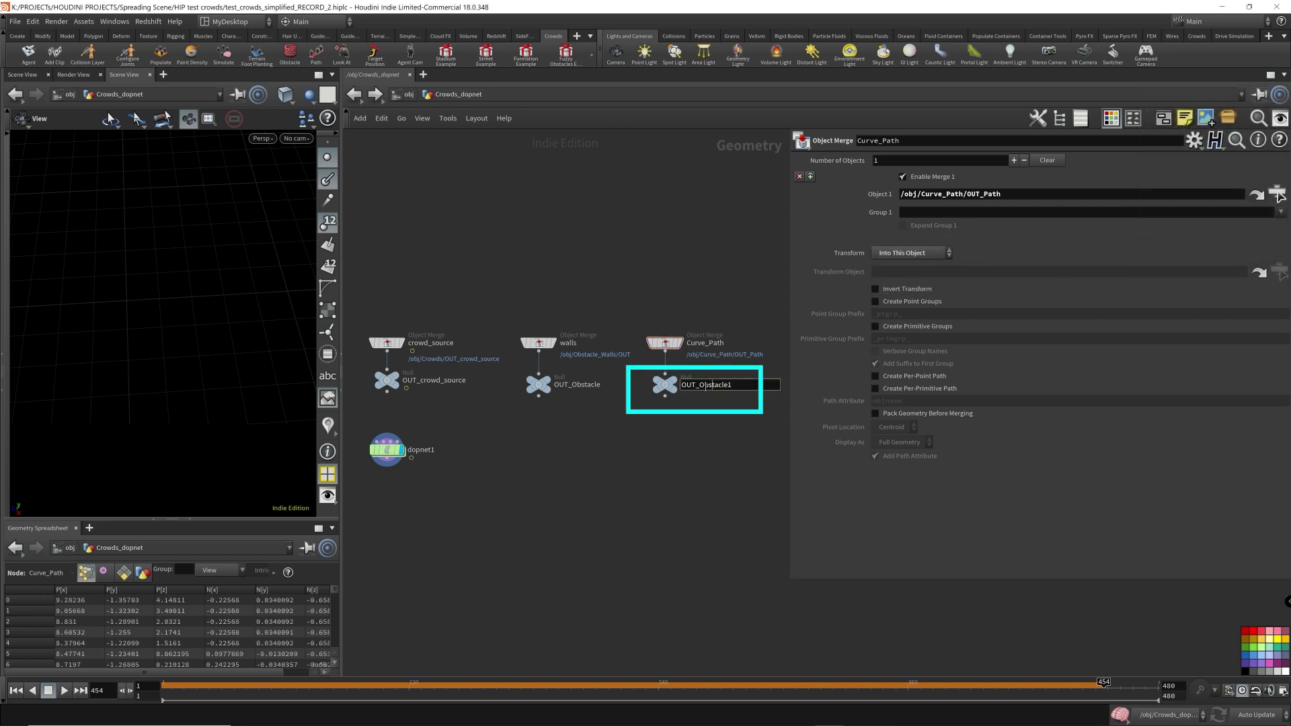
{"action": "left_click_drag", "start_coordinate": [699, 384], "coordinate": [734, 388]}
{"action": "type", "text": "Curve_Path"}
{"action": "key", "text": "Return"}
- Save the scene and set popsteerpath1's SOP Path to /obj/Crowds_dopnet/OUT_Curve_Path
{"action": "double_click", "coordinate": [387, 449]}
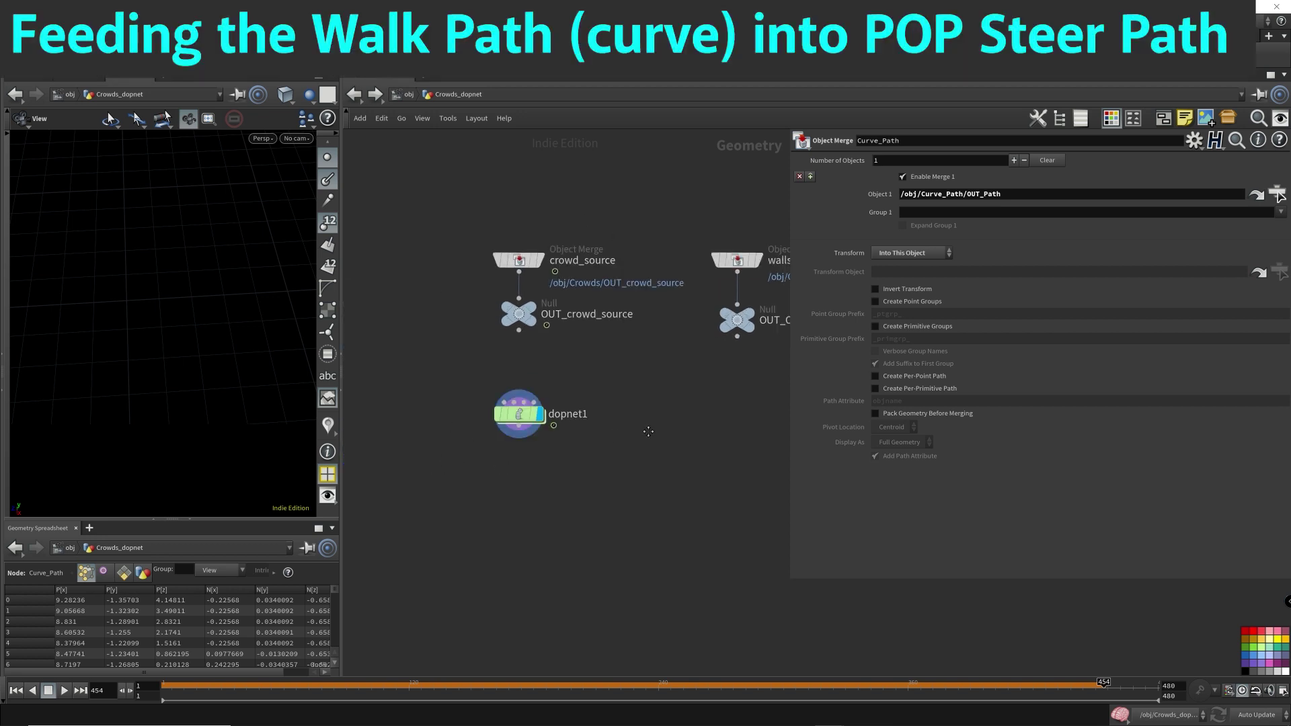
{"action": "key", "text": "ctrl+s"}
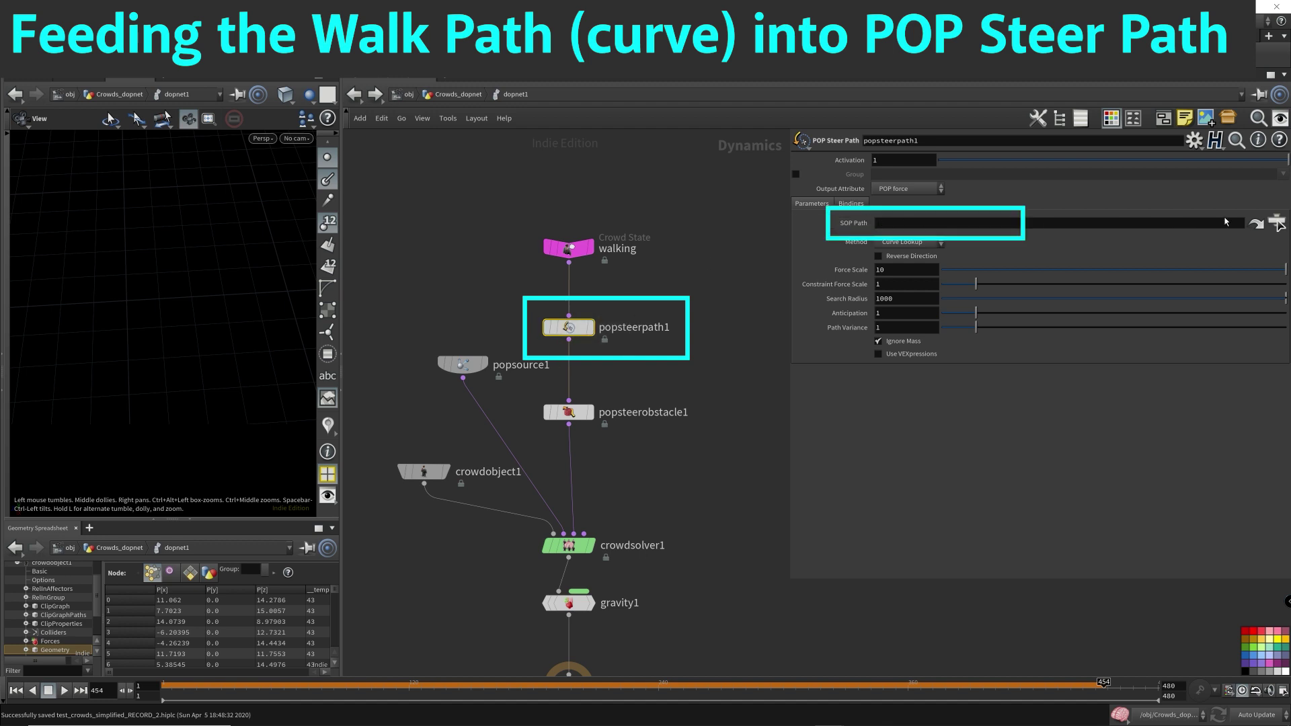
{"action": "left_click", "coordinate": [1276, 223]}
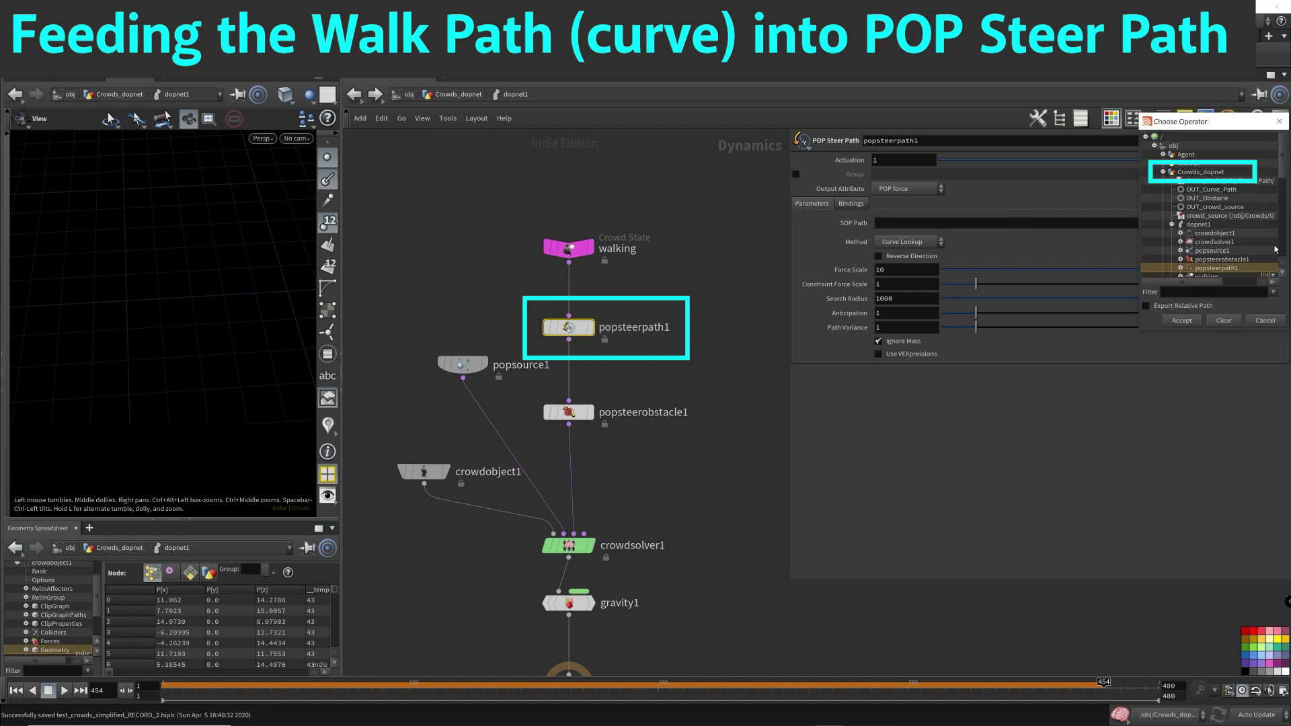
{"action": "left_click", "coordinate": [1194, 172]}
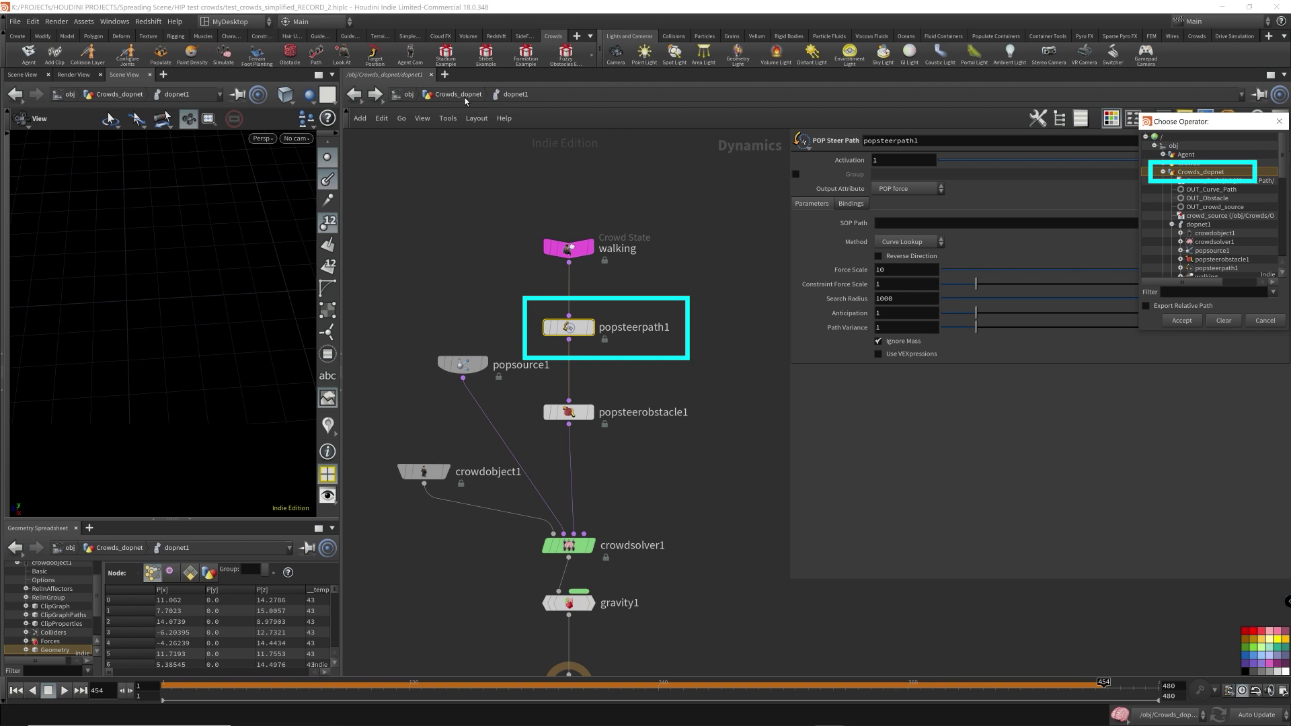
{"action": "left_click", "coordinate": [1202, 190]}
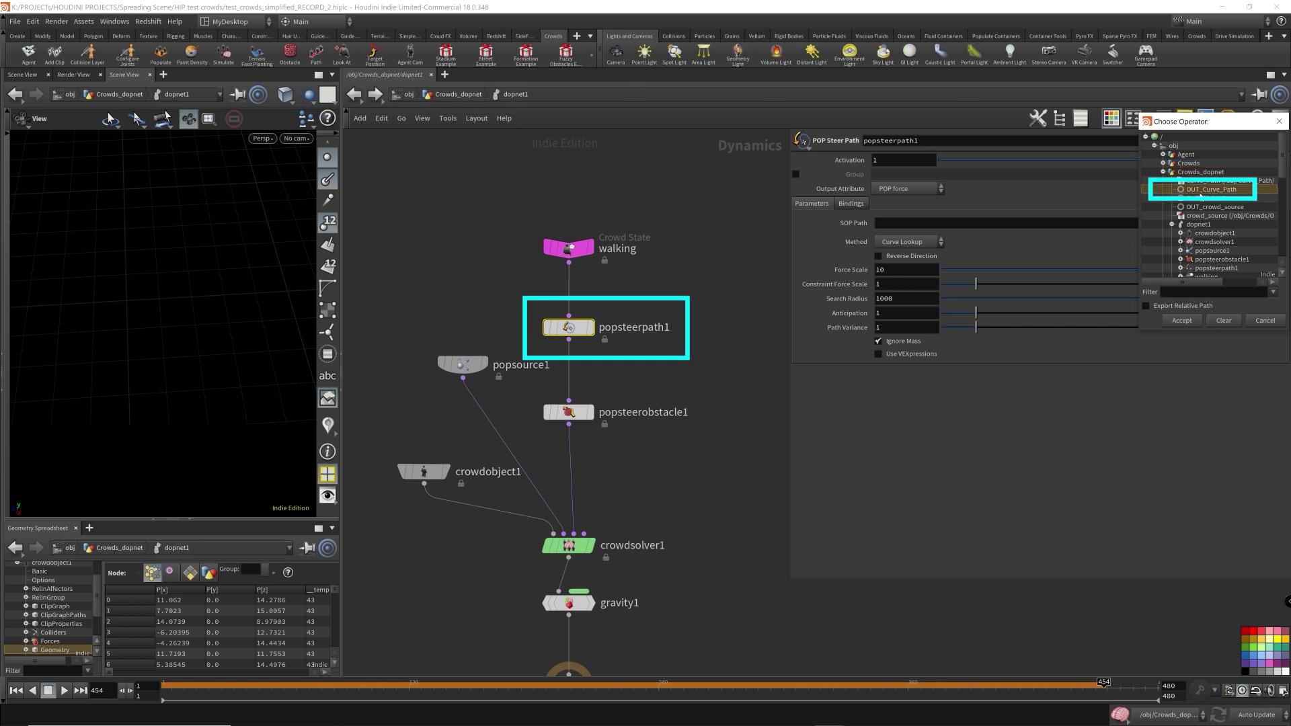
{"action": "left_click", "coordinate": [1181, 320]}
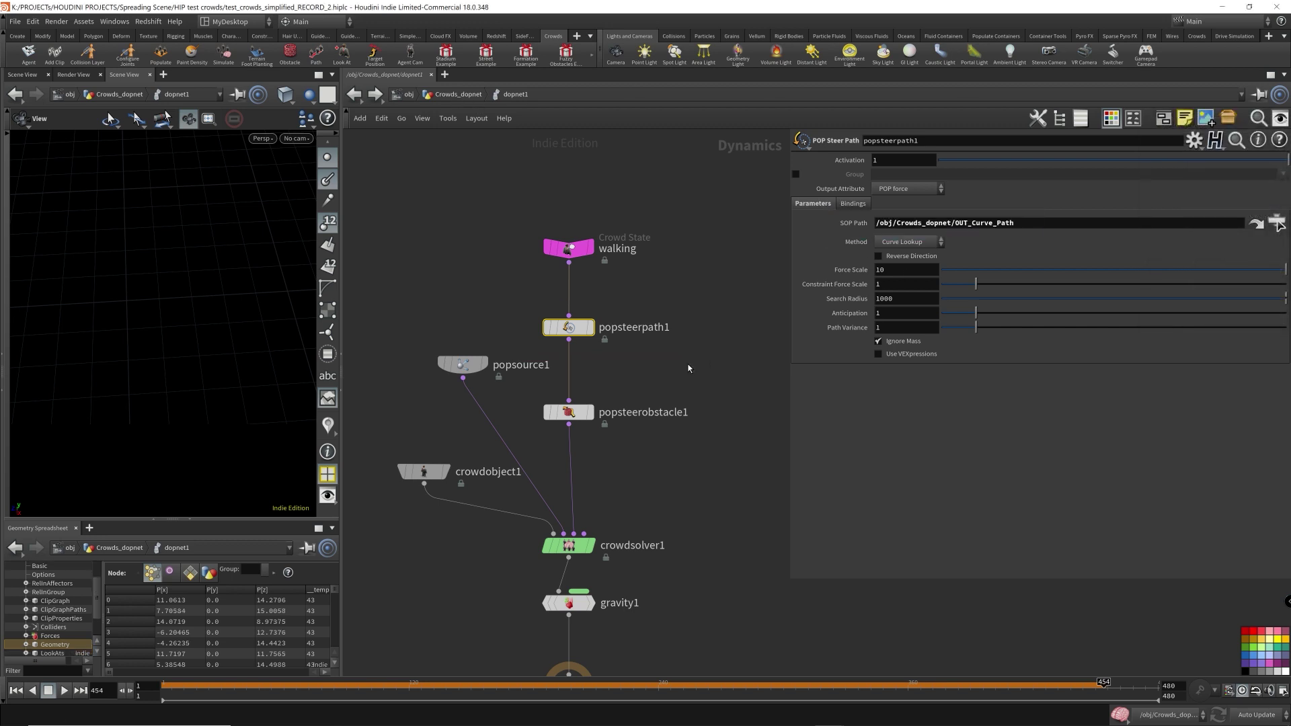
- Play the crowd simulation from frame 1, framing the agents, then return to /obj
{"action": "key", "text": "ctrl+Up"}
{"action": "key", "text": "h"}
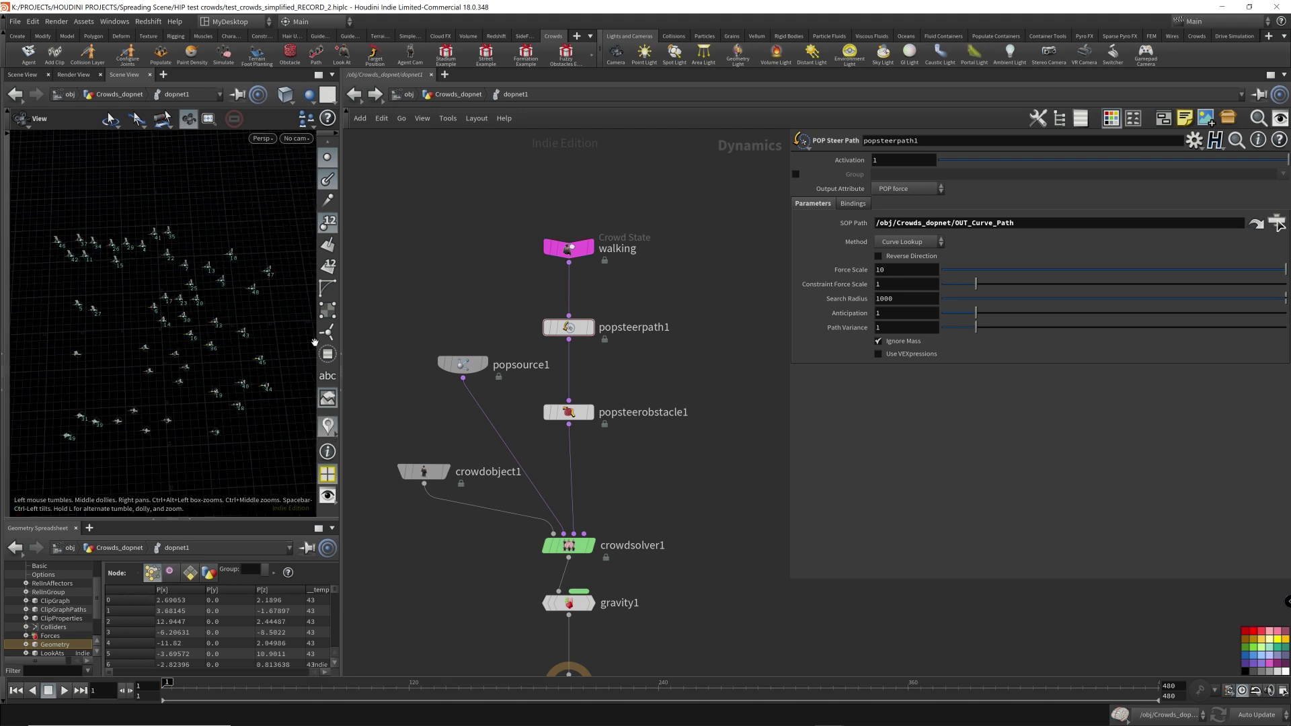
{"action": "key", "text": "Up"}
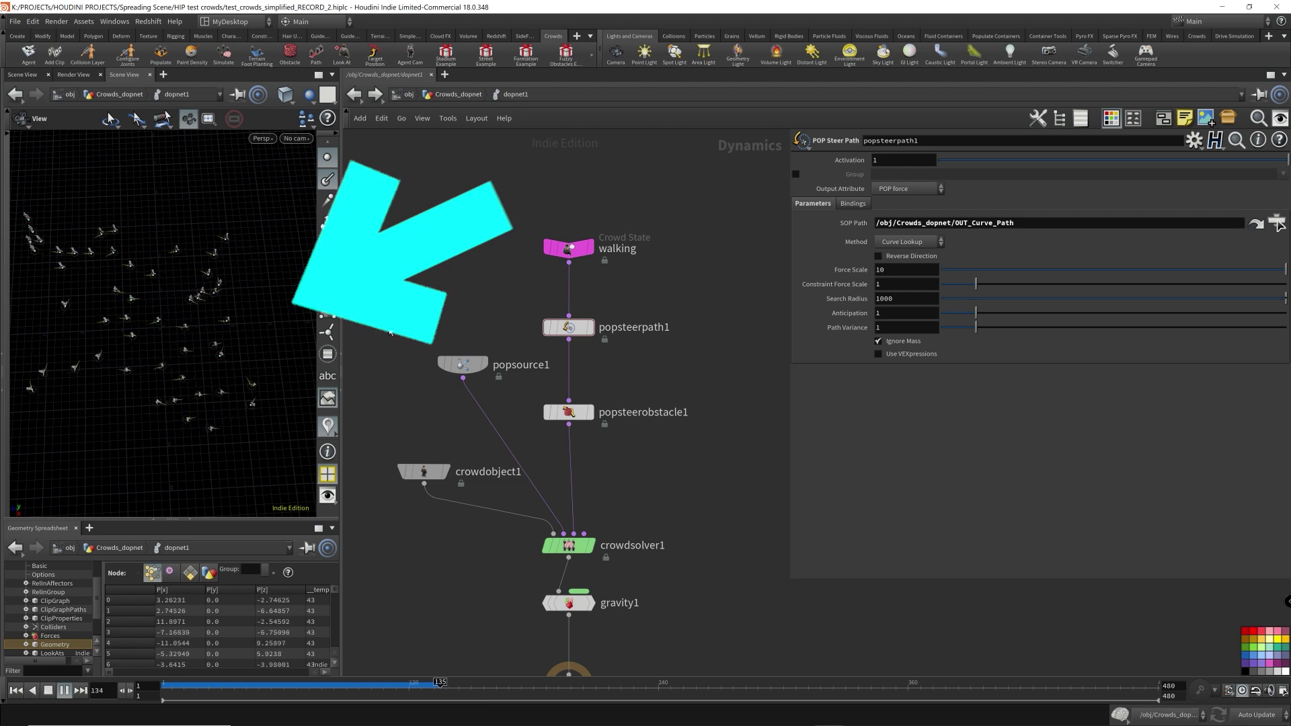
{"action": "key", "text": "h"}
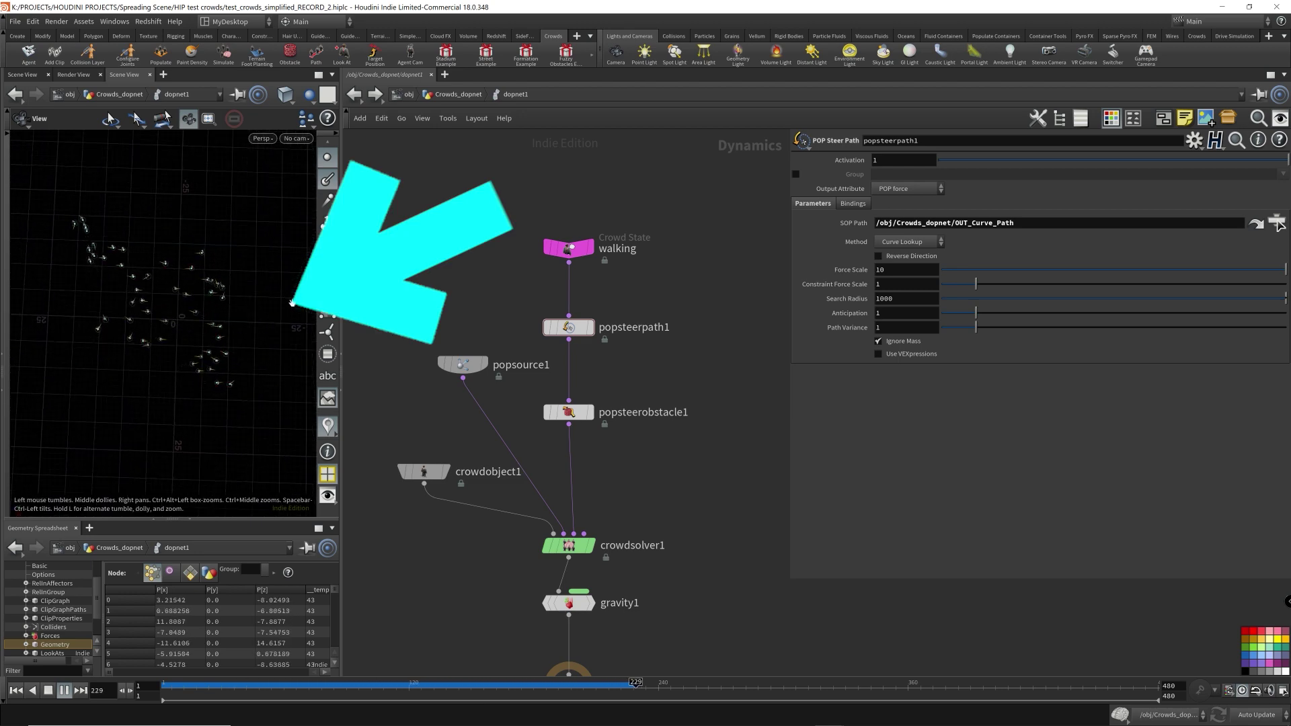
{"action": "key", "text": "u"}
{"action": "key", "text": "u"}
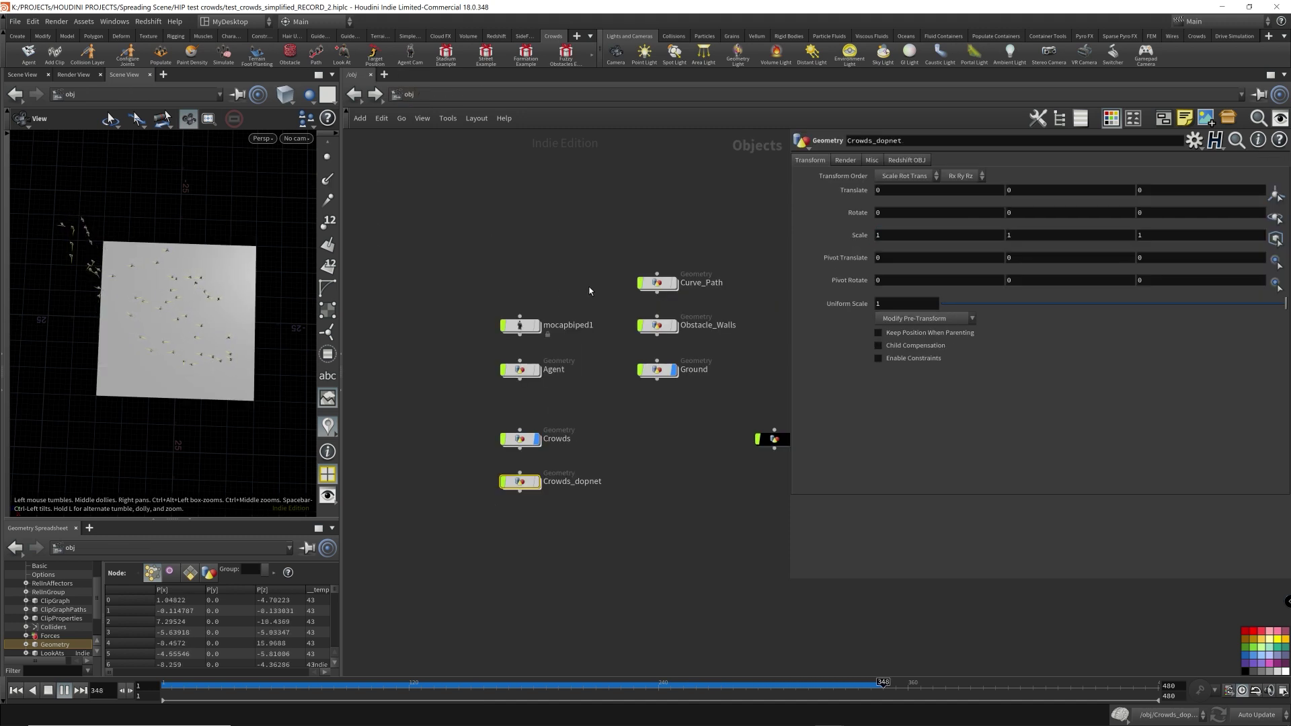
- Display Curve_Path and the walls, hide Ground, and tilt the view over the walled arena
{"action": "left_click", "coordinate": [675, 285]}
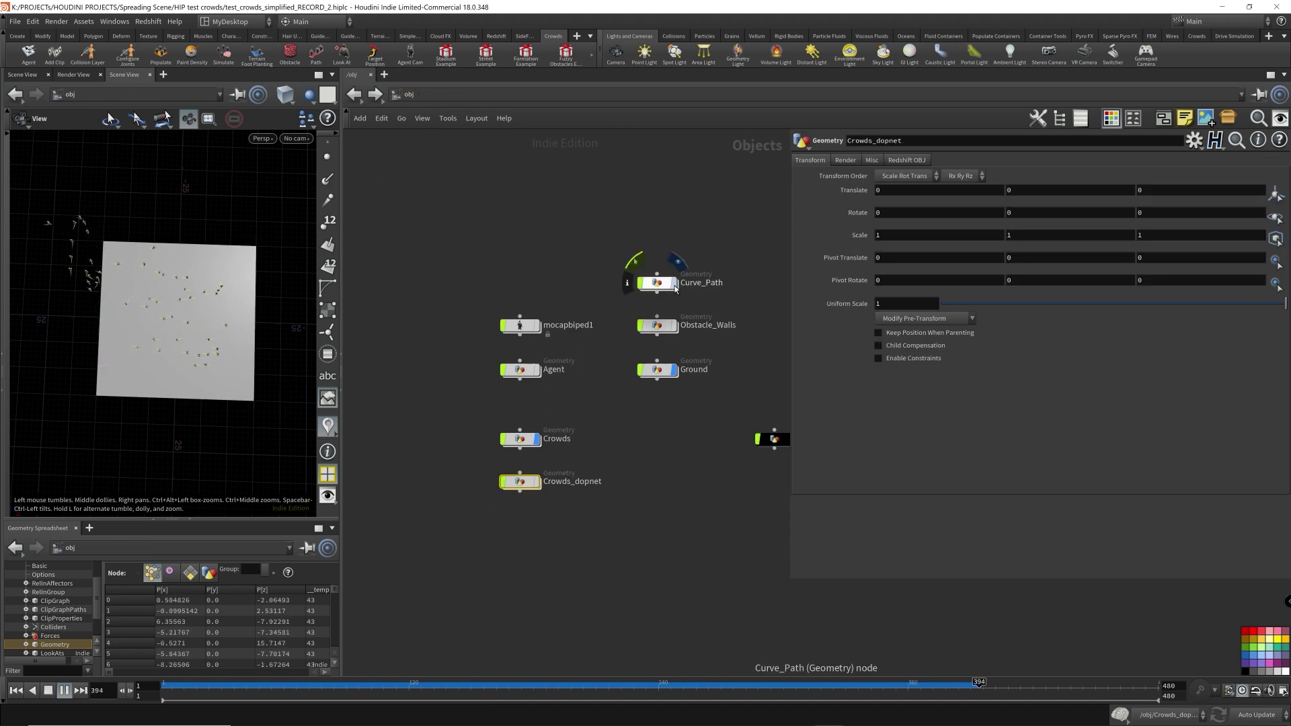
{"action": "left_click", "coordinate": [675, 326]}
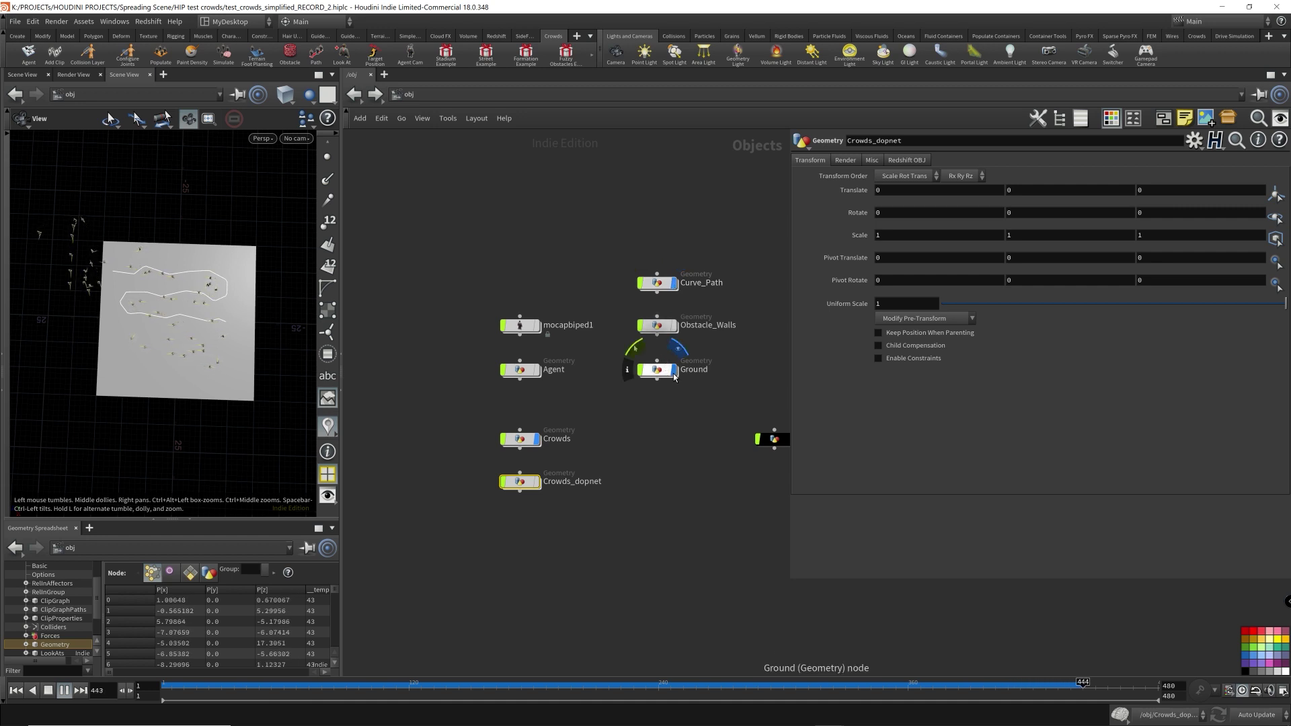
{"action": "left_click", "coordinate": [674, 370]}
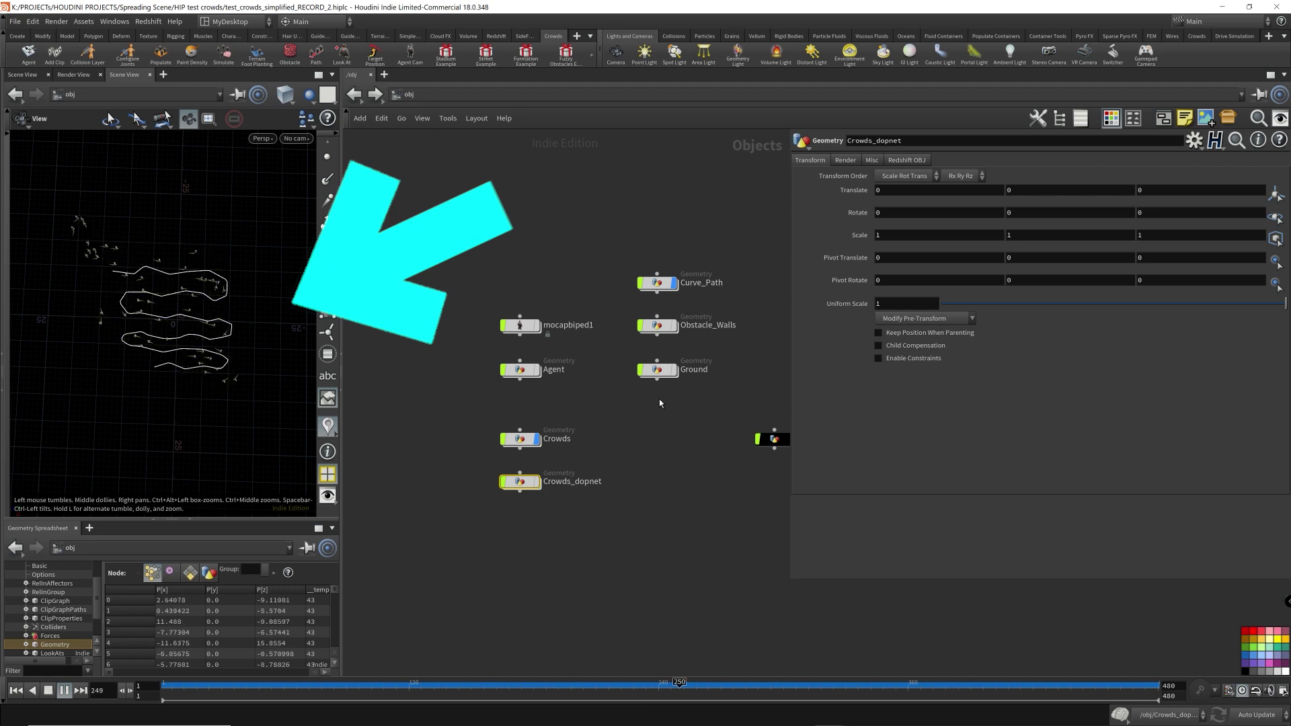
{"action": "left_click", "coordinate": [674, 326]}
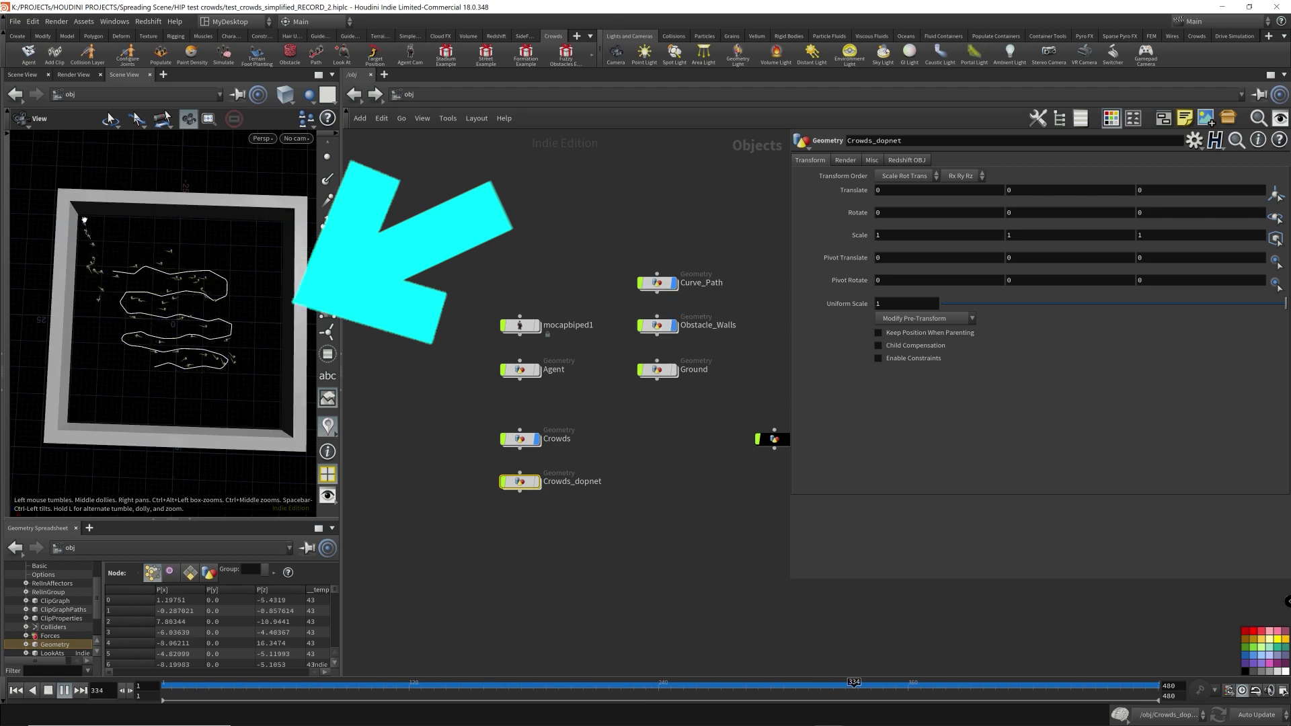
{"action": "left_click_drag", "start_coordinate": [81, 211], "coordinate": [200, 302]}
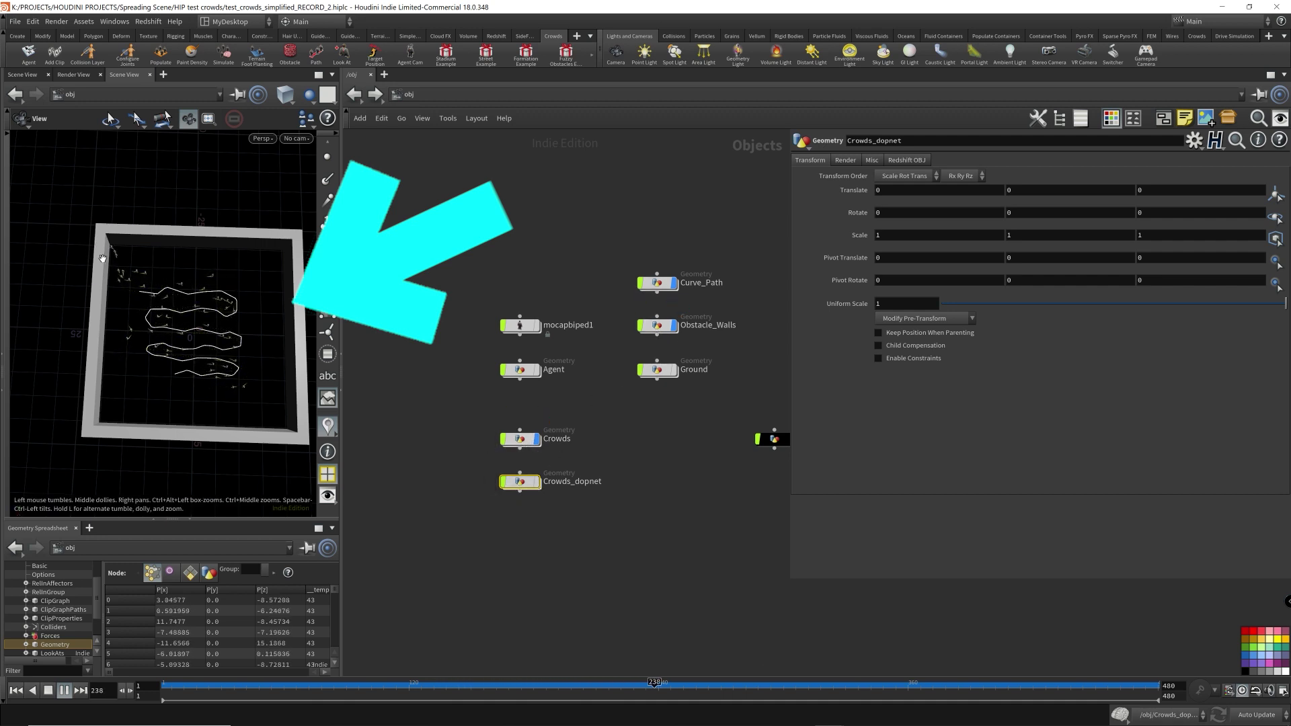
- In dopnet1, set popsteerpath1's Force Scale to 5, below popsteerobstacle1's 10
{"action": "double_click", "coordinate": [520, 480]}
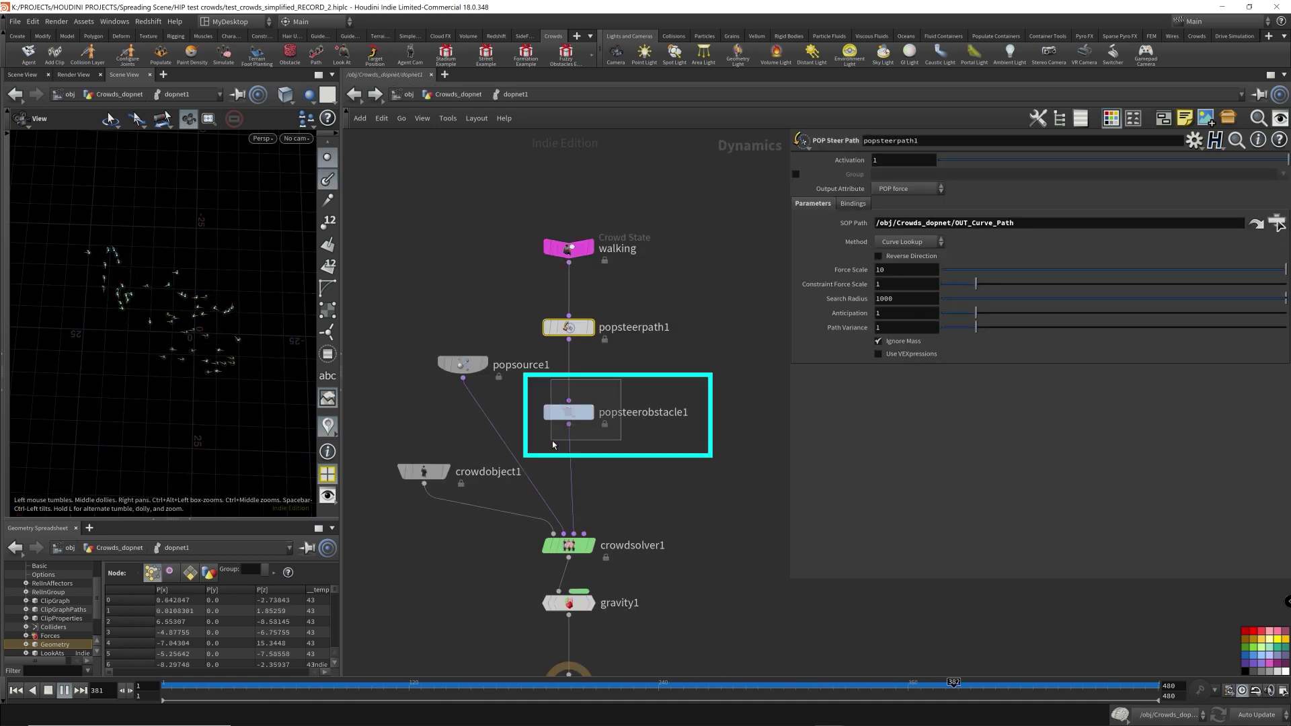
{"action": "left_click_drag", "start_coordinate": [553, 445], "coordinate": [552, 441]}
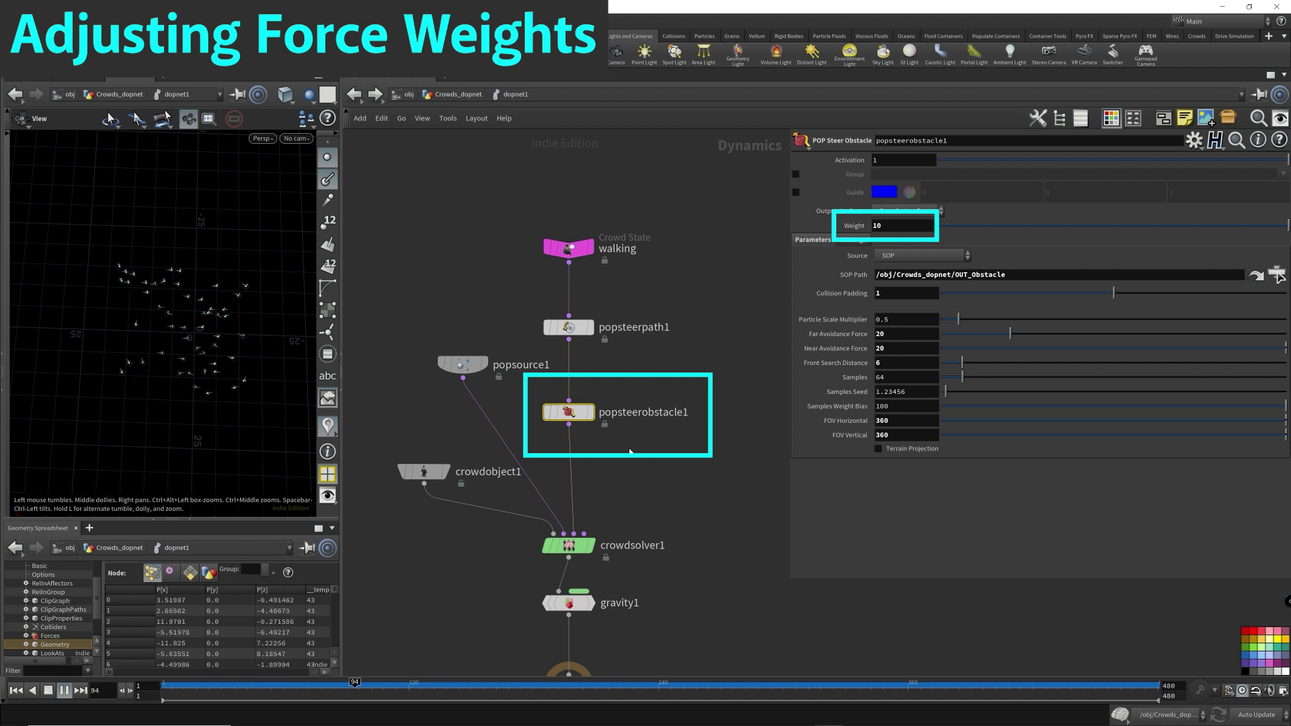
{"action": "left_click", "coordinate": [568, 327]}
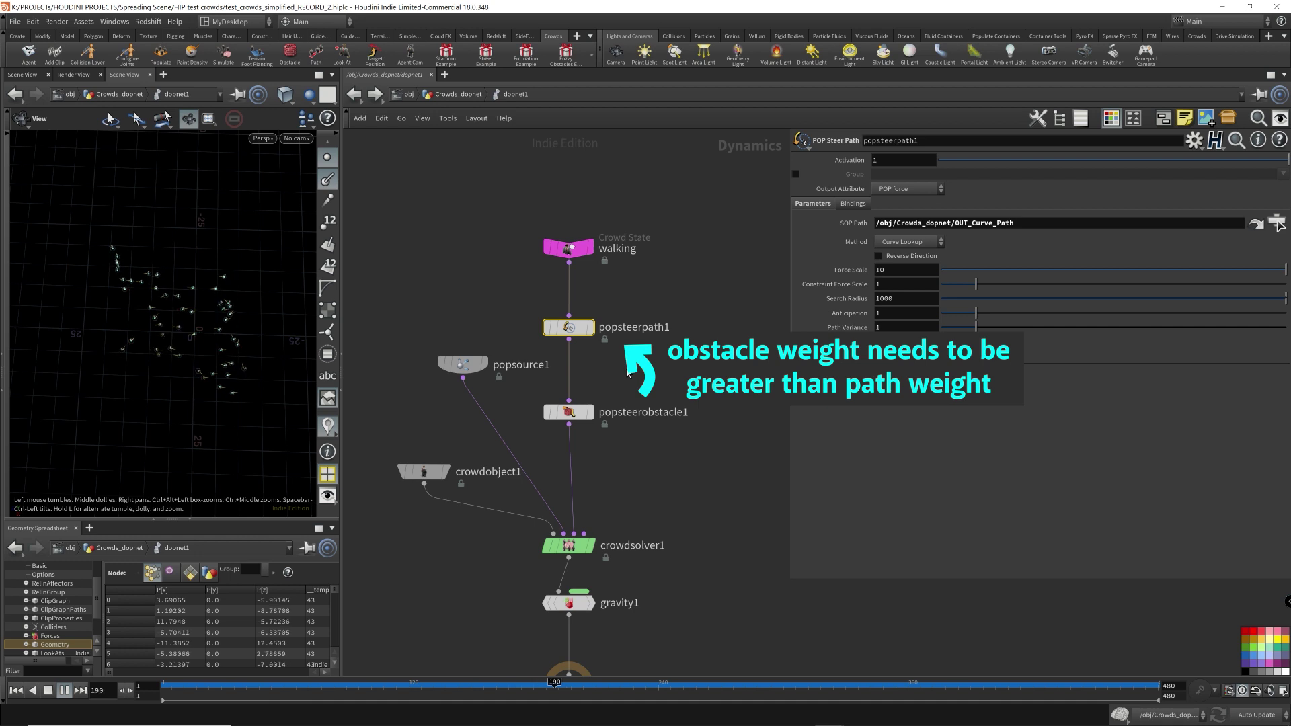
{"action": "double_click", "coordinate": [899, 271]}
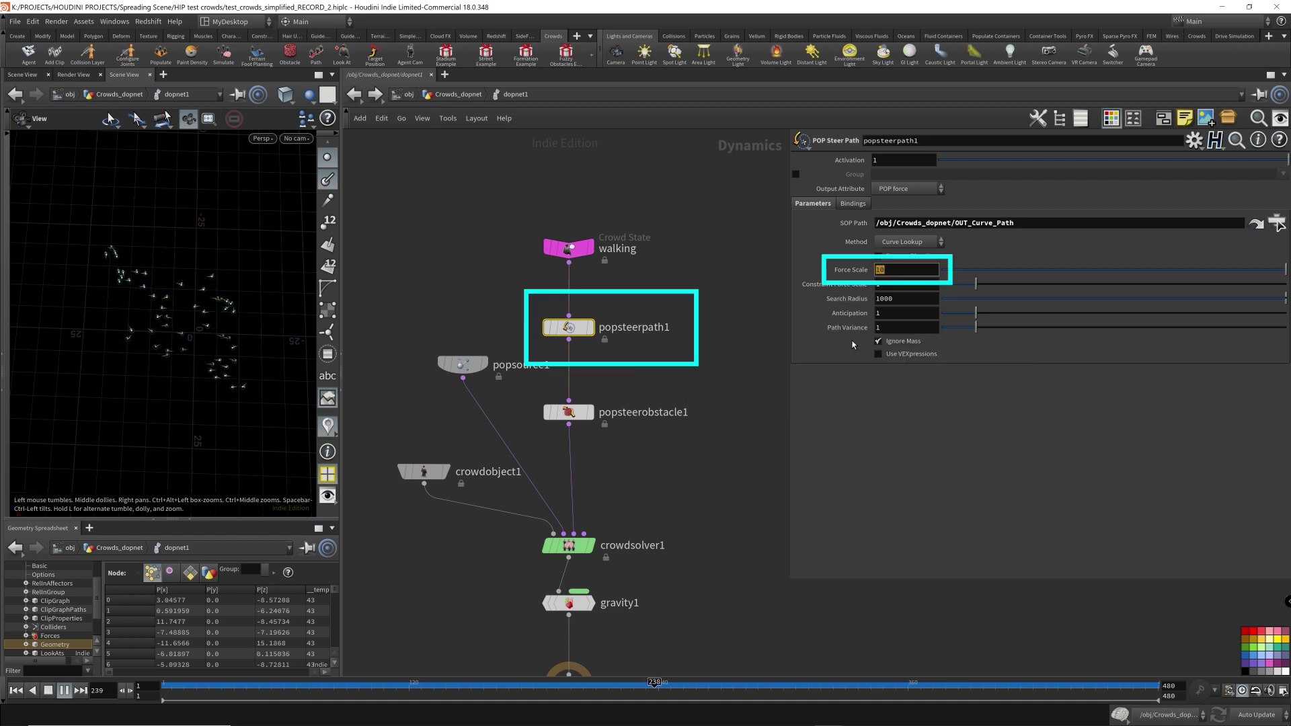
{"action": "type", "text": "5"}
{"action": "key", "text": "Return"}
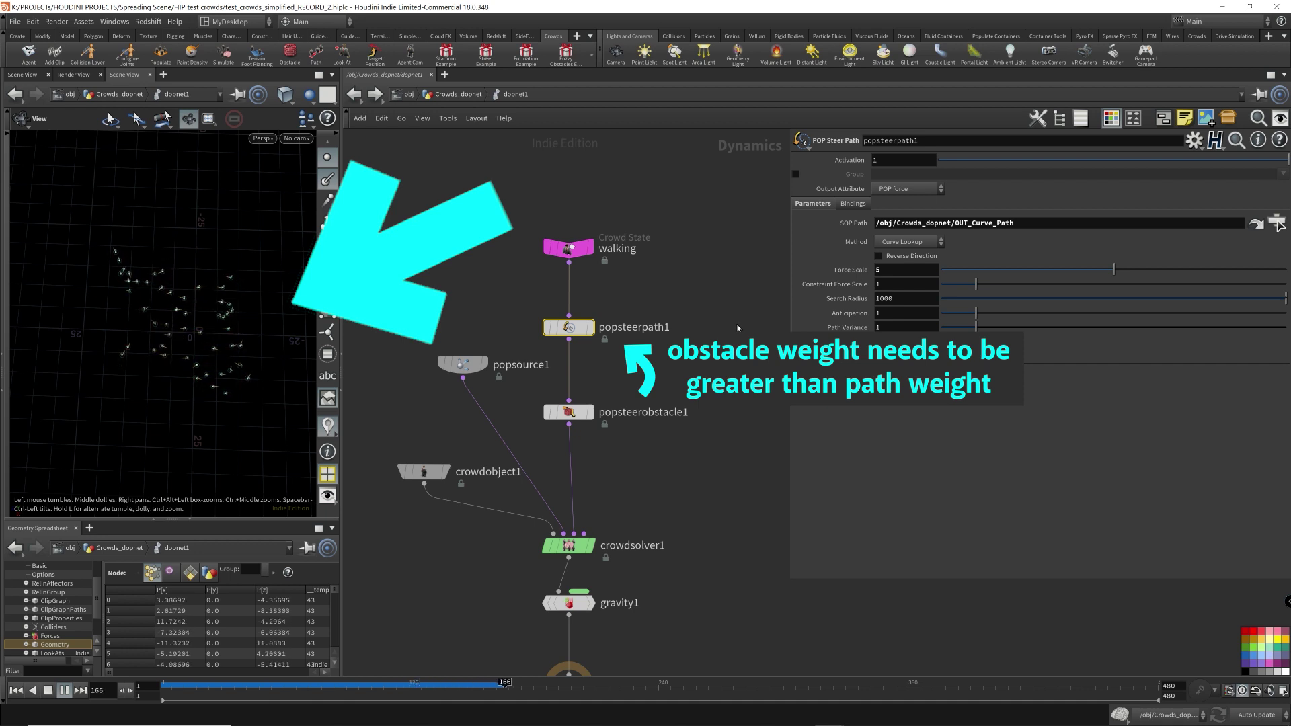
- Go up from dopnet1 to the /obj level and stop the crowd playback at frame 407
{"action": "left_click", "coordinate": [473, 97]}
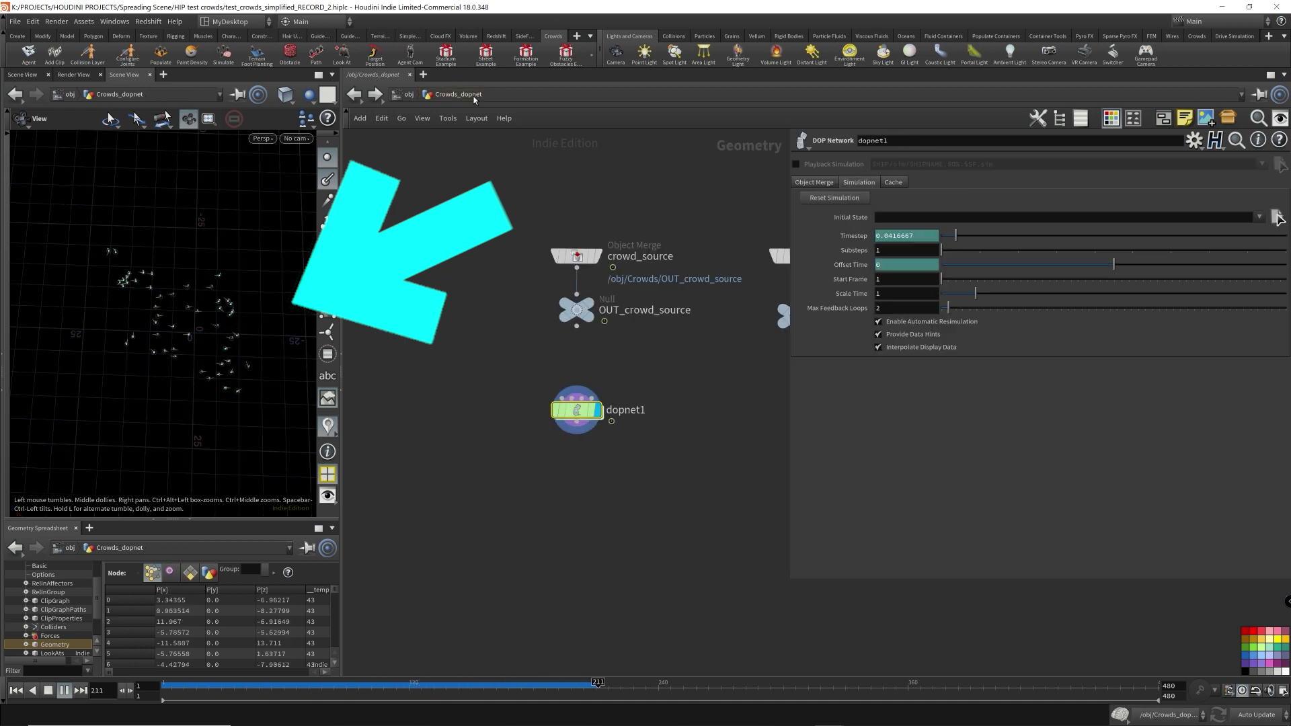
{"action": "left_click", "coordinate": [406, 94]}
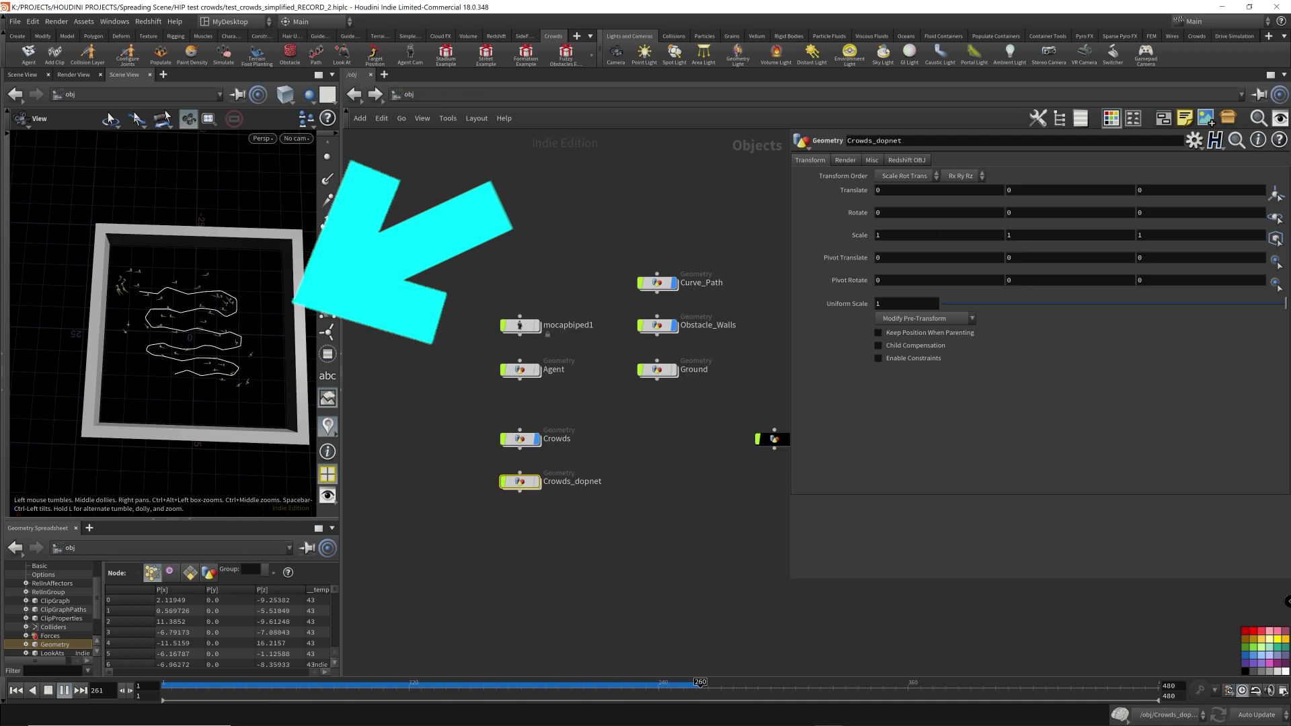
{"action": "mouse_move", "coordinate": [525, 484]}
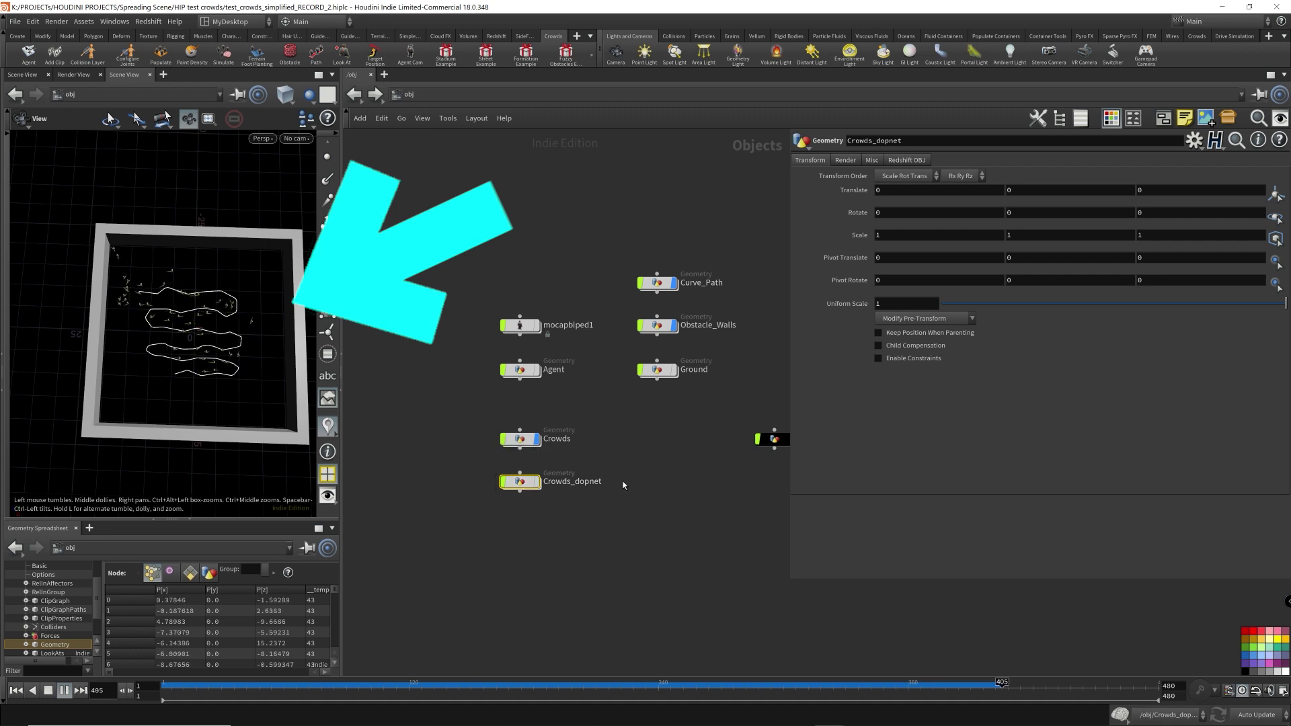
{"action": "key", "text": "Up"}
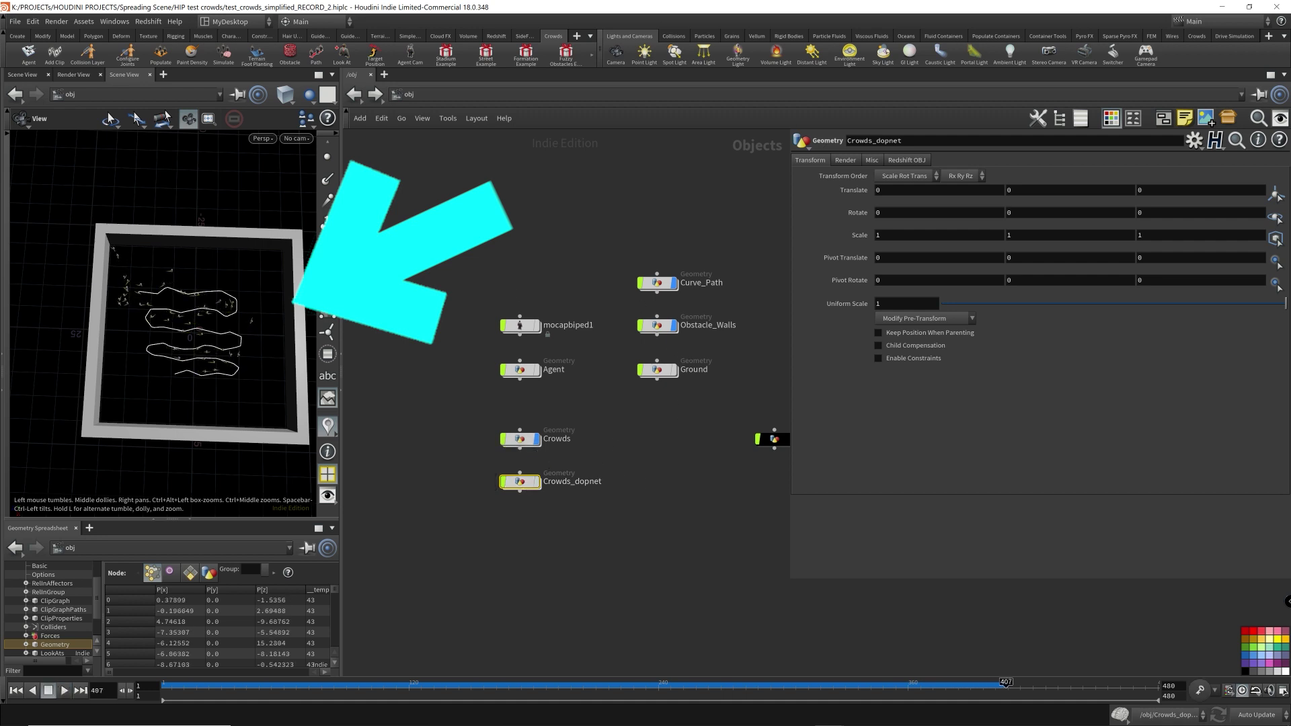
{"action": "scroll", "coordinate": [145, 292], "scroll_direction": "up", "scroll_amount": 10}
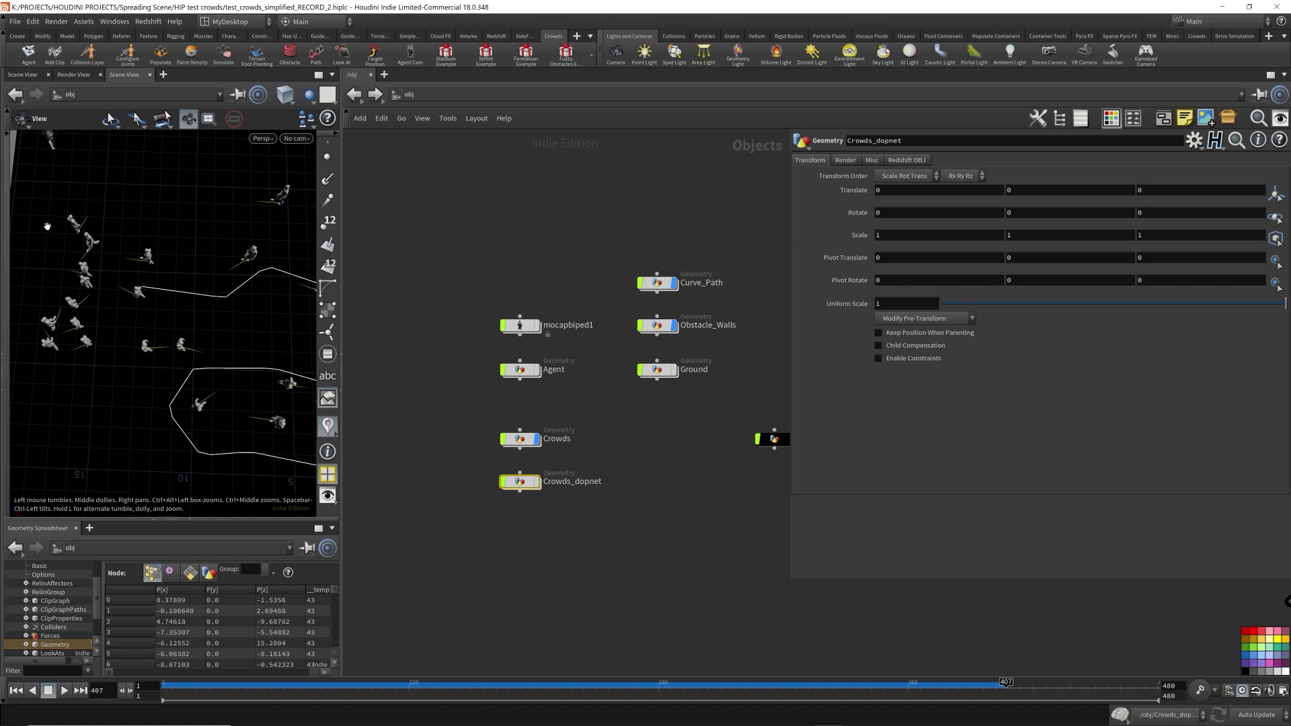
- Save the scene, replay the crowd from frame 1, and stop at frame 121 framed on the curve
{"action": "double_click", "coordinate": [650, 288]}
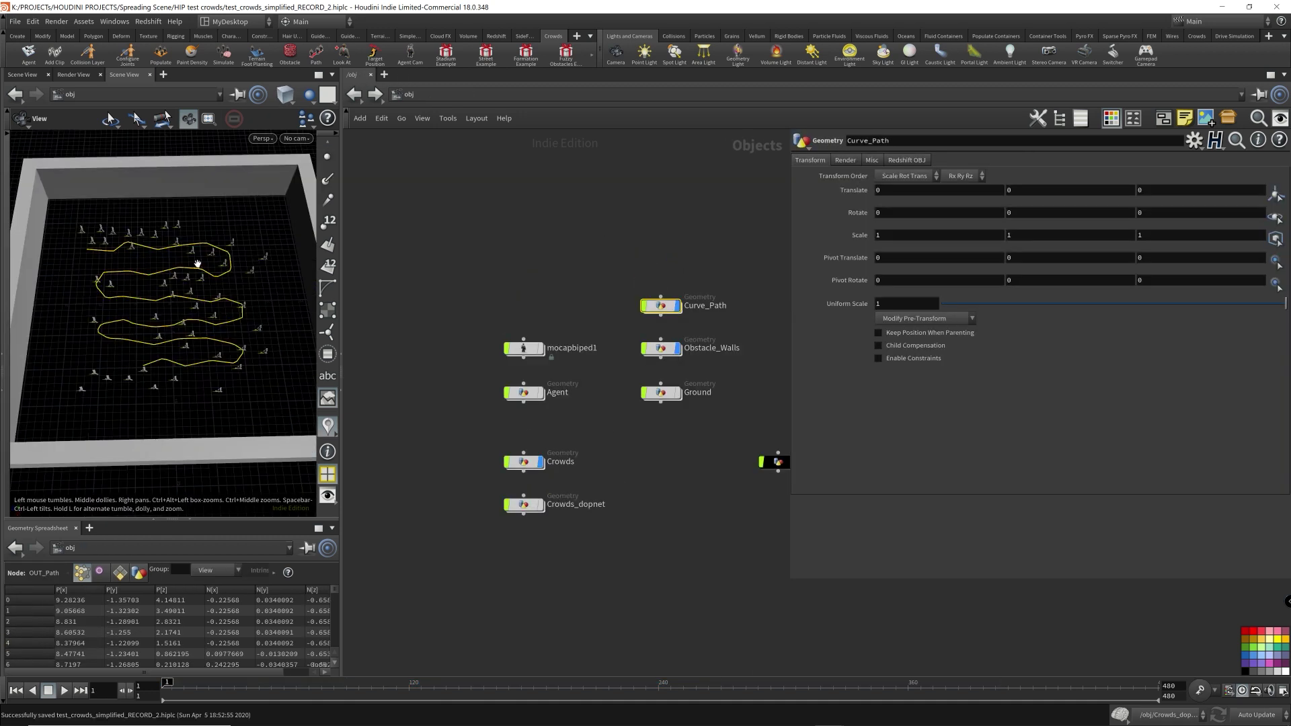
{"action": "key", "text": "Up"}
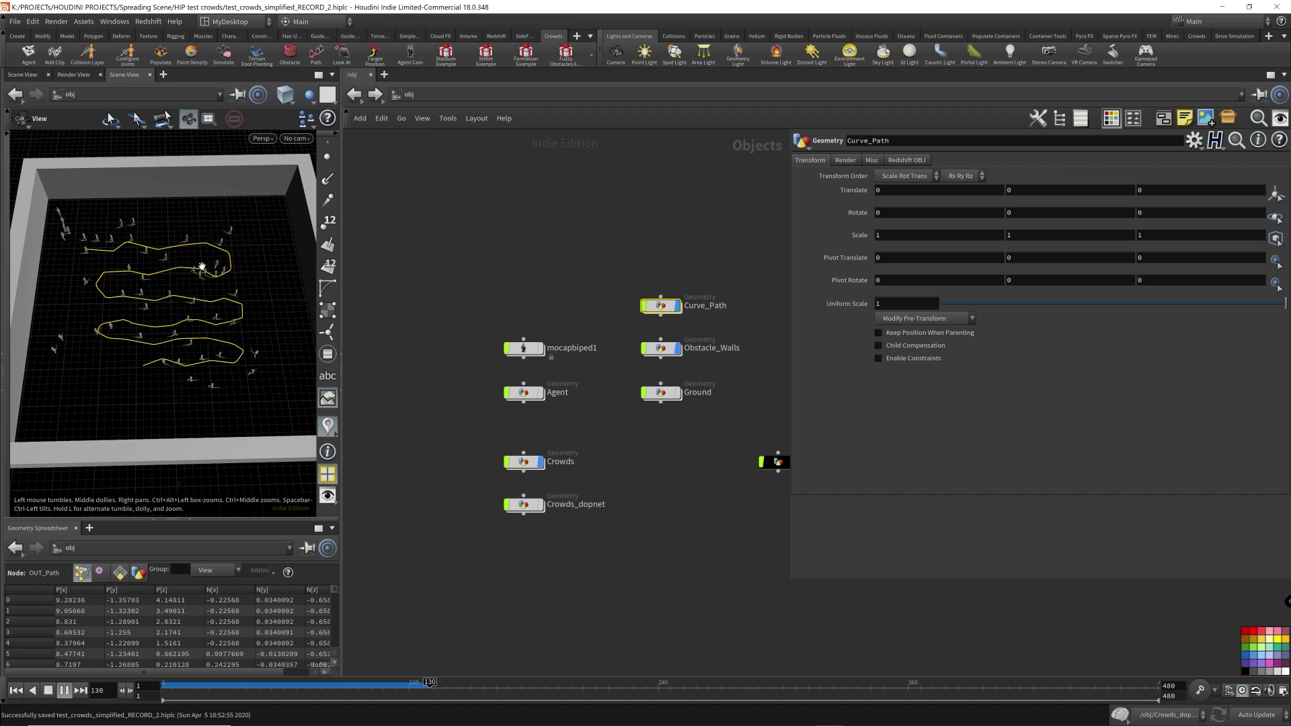
{"action": "key", "text": "ctrl+Up"}
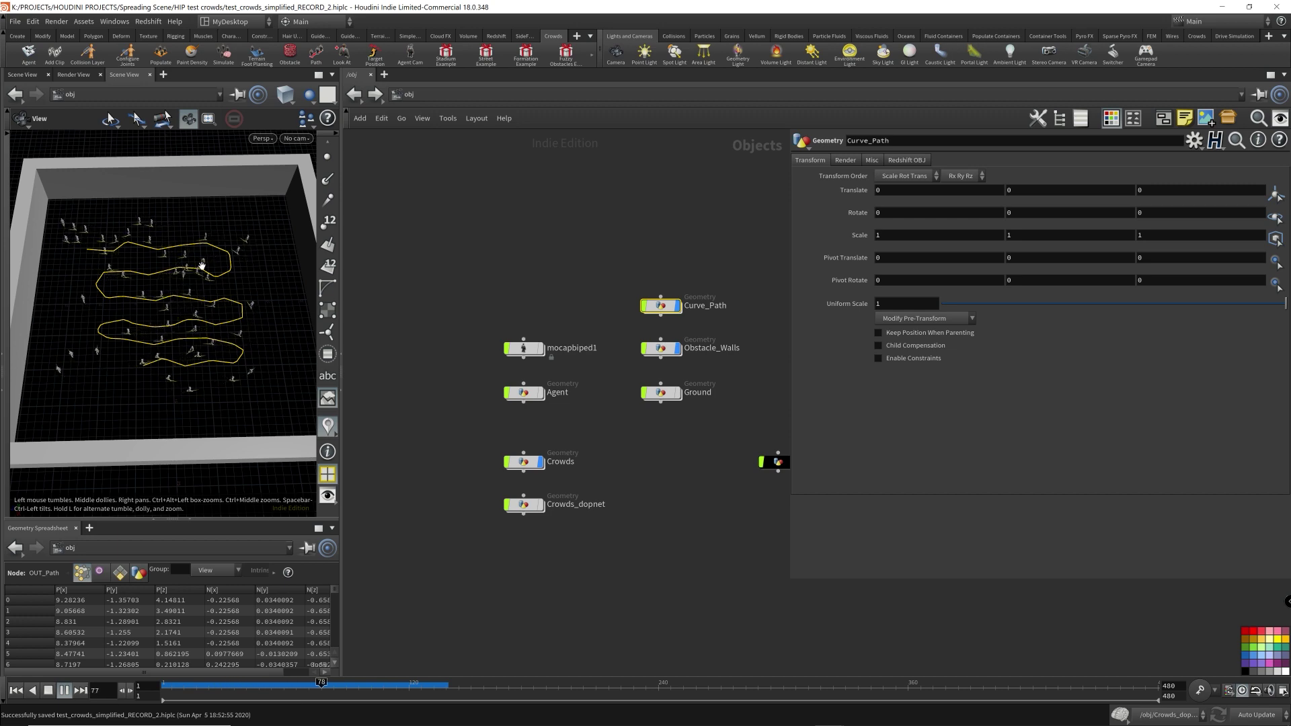
{"action": "key", "text": "Up"}
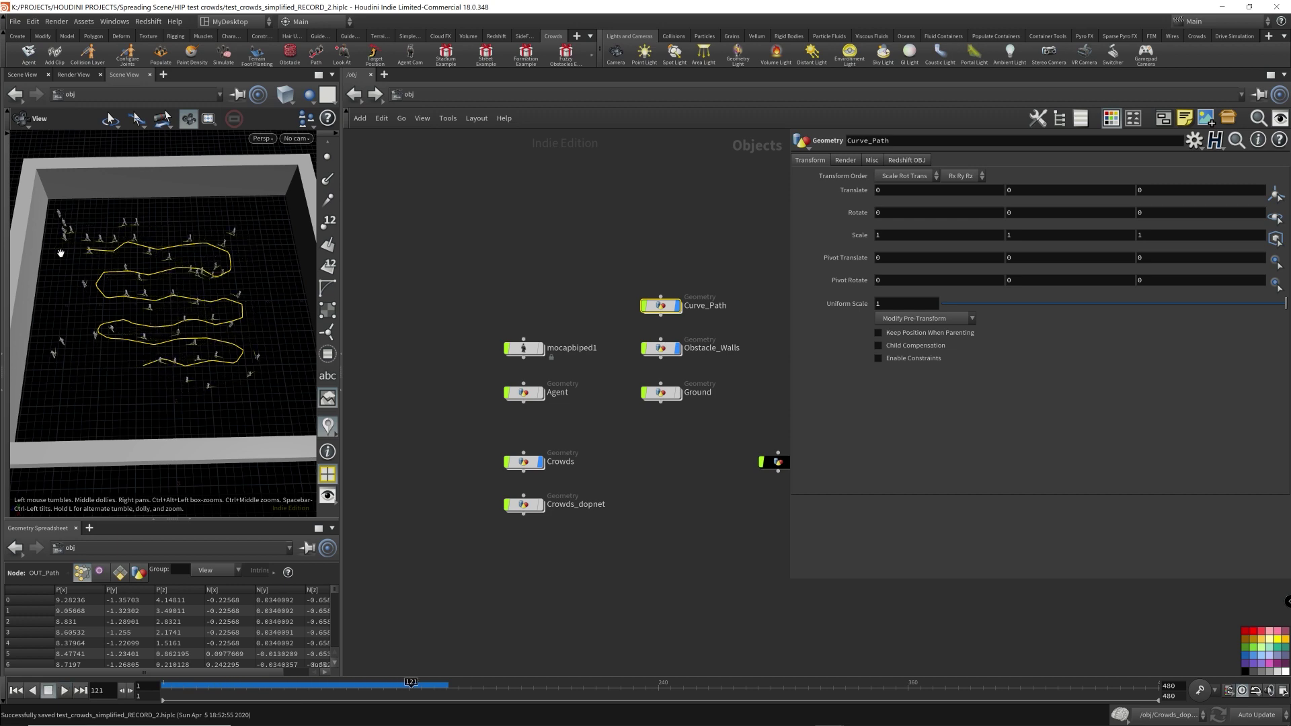
{"action": "scroll", "coordinate": [67, 242], "scroll_direction": "up", "scroll_amount": 10}
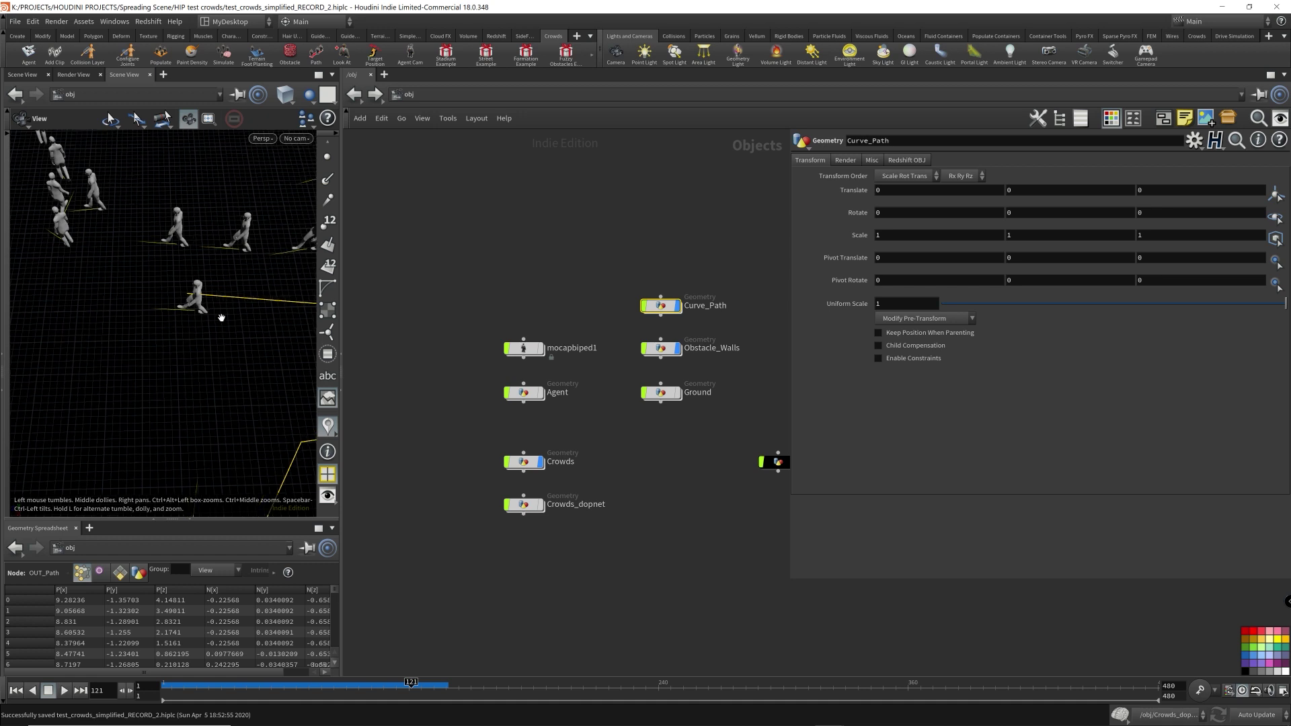
{"action": "left_click_drag", "start_coordinate": [221, 317], "coordinate": [305, 307]}
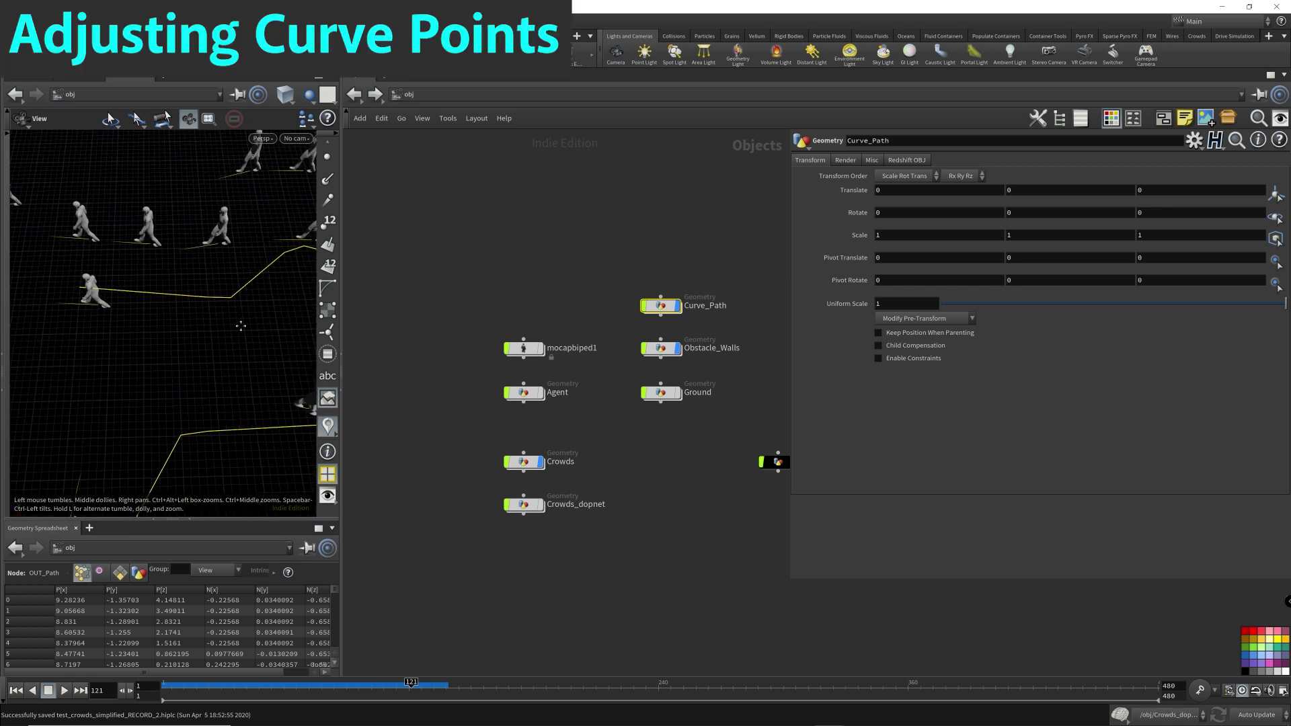
- In Curve_Path, edit curve1 and drag two corner points to new positions
{"action": "double_click", "coordinate": [664, 312]}
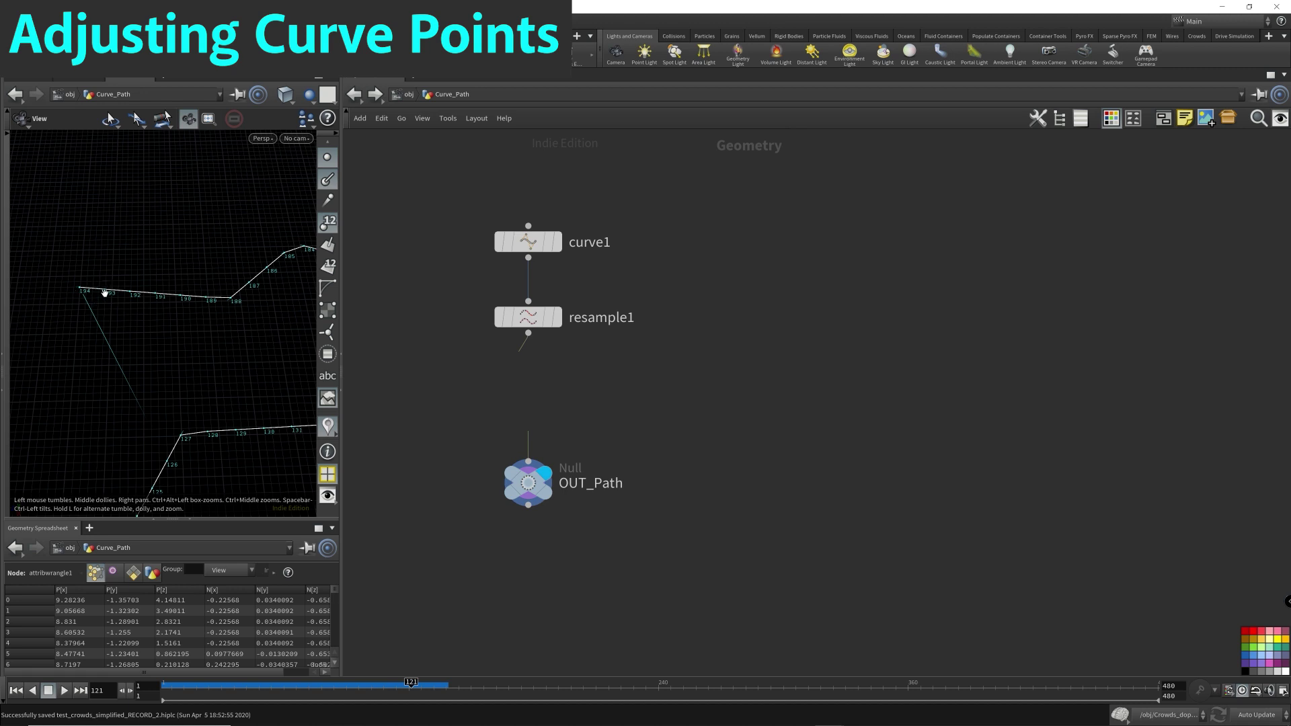
{"action": "left_click", "coordinate": [548, 249]}
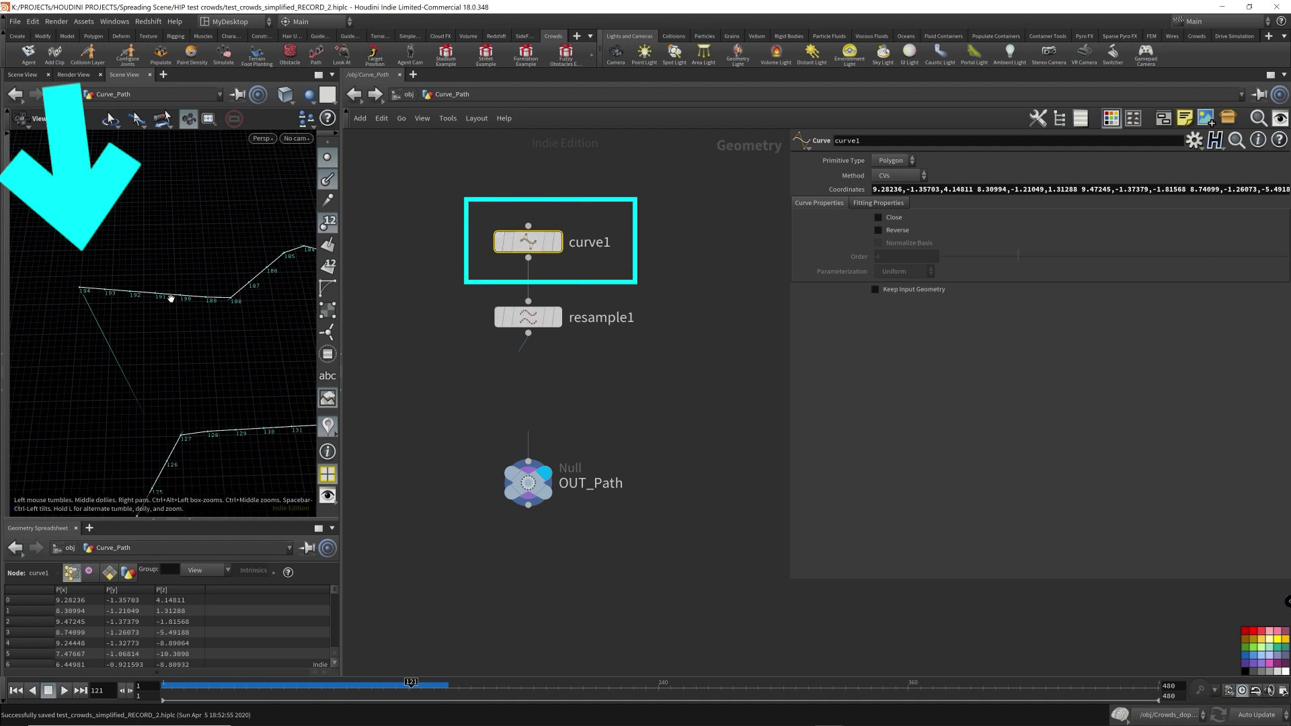
{"action": "key", "text": "Return"}
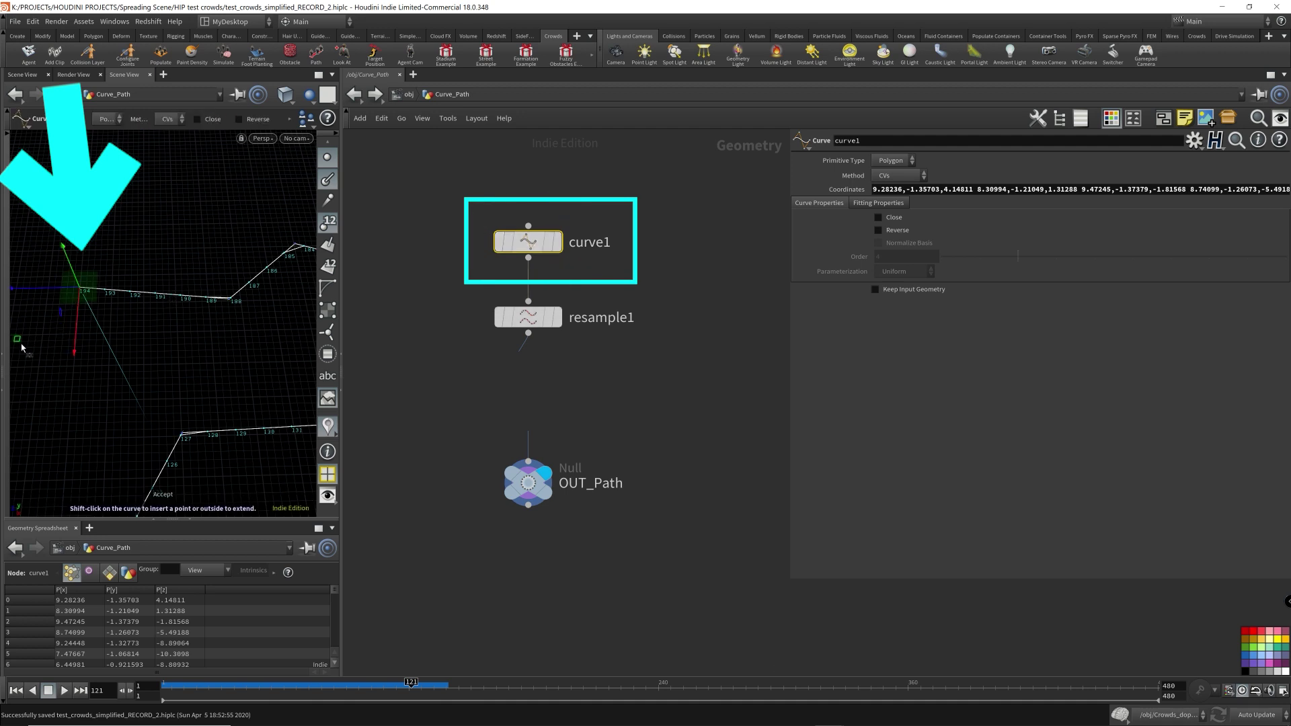
{"action": "left_click_drag", "start_coordinate": [18, 345], "coordinate": [66, 437]}
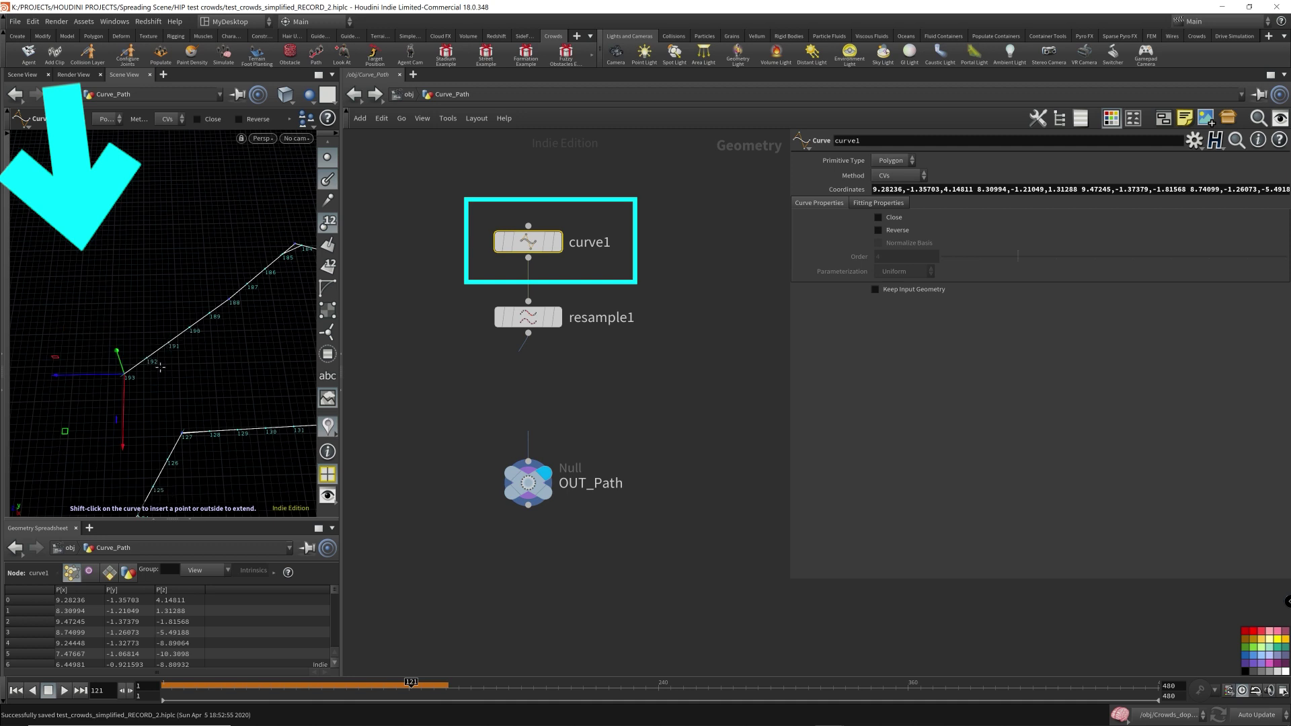
{"action": "left_click", "coordinate": [556, 242]}
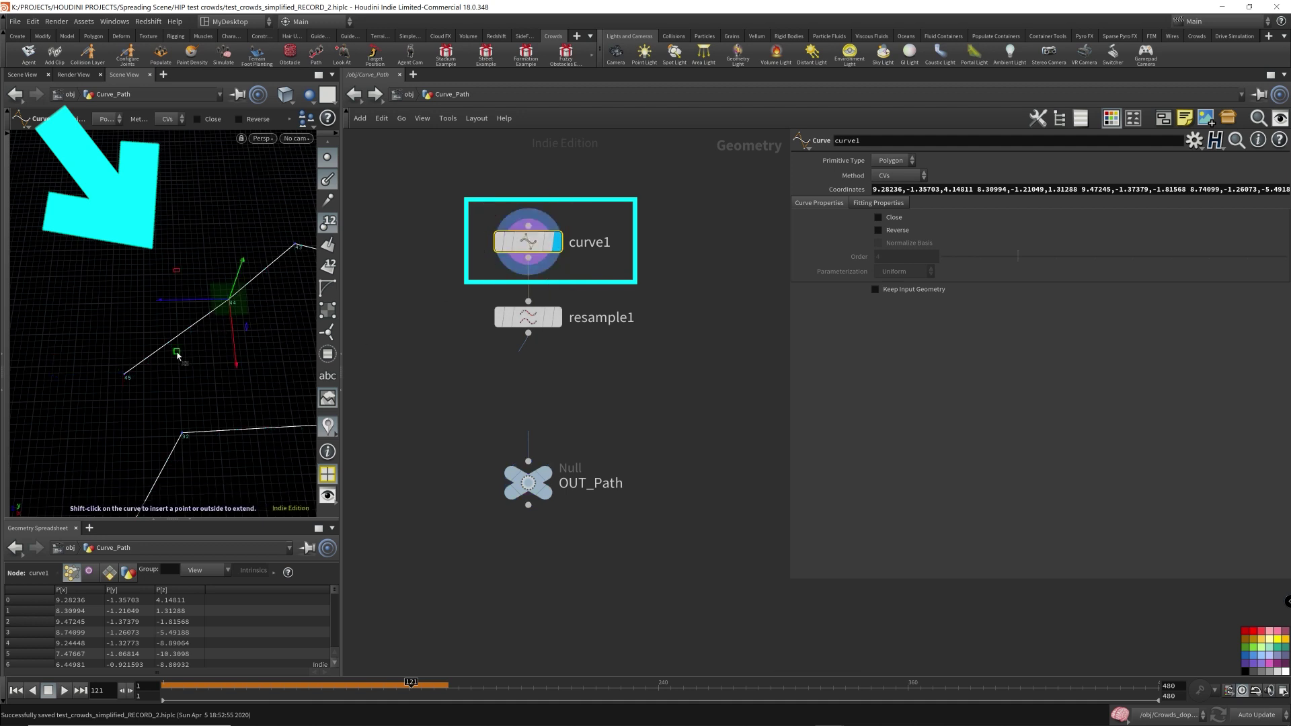
{"action": "left_click_drag", "start_coordinate": [176, 351], "coordinate": [91, 308]}
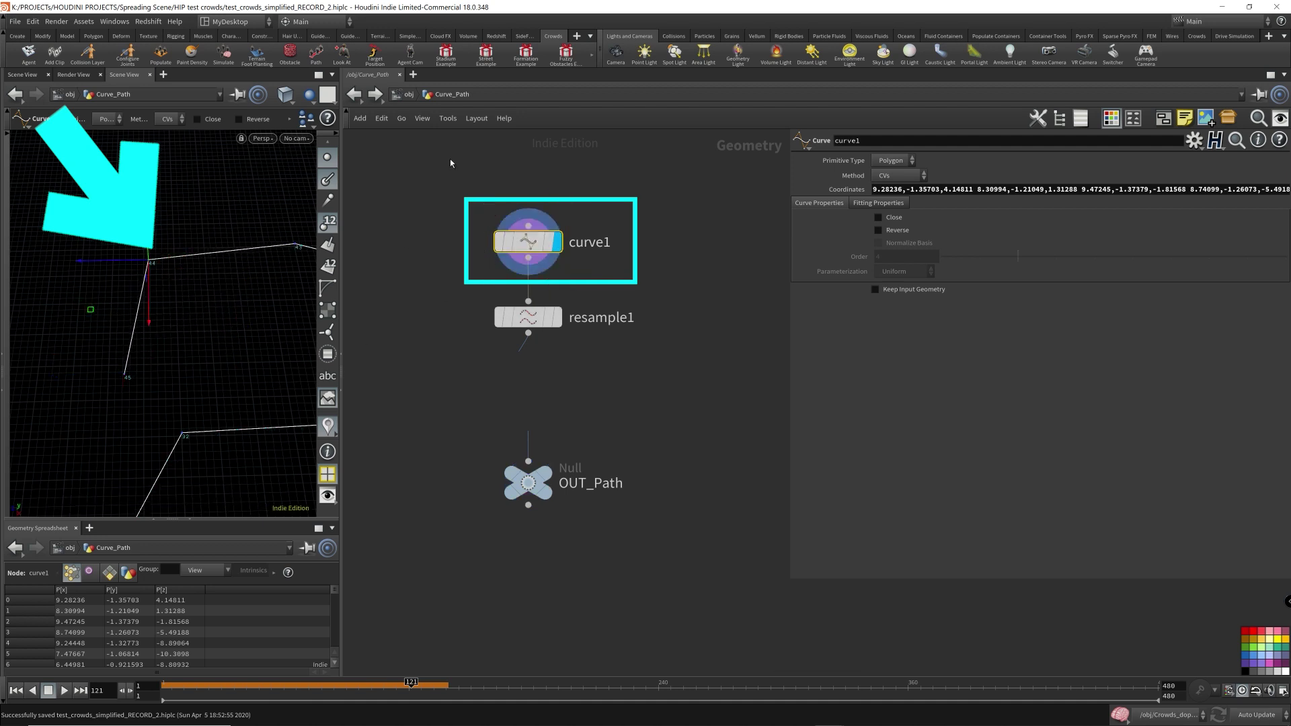
- Return to /obj, clear the Curve_Path selection and rewind the timeline to frame 1
{"action": "left_click", "coordinate": [405, 95]}
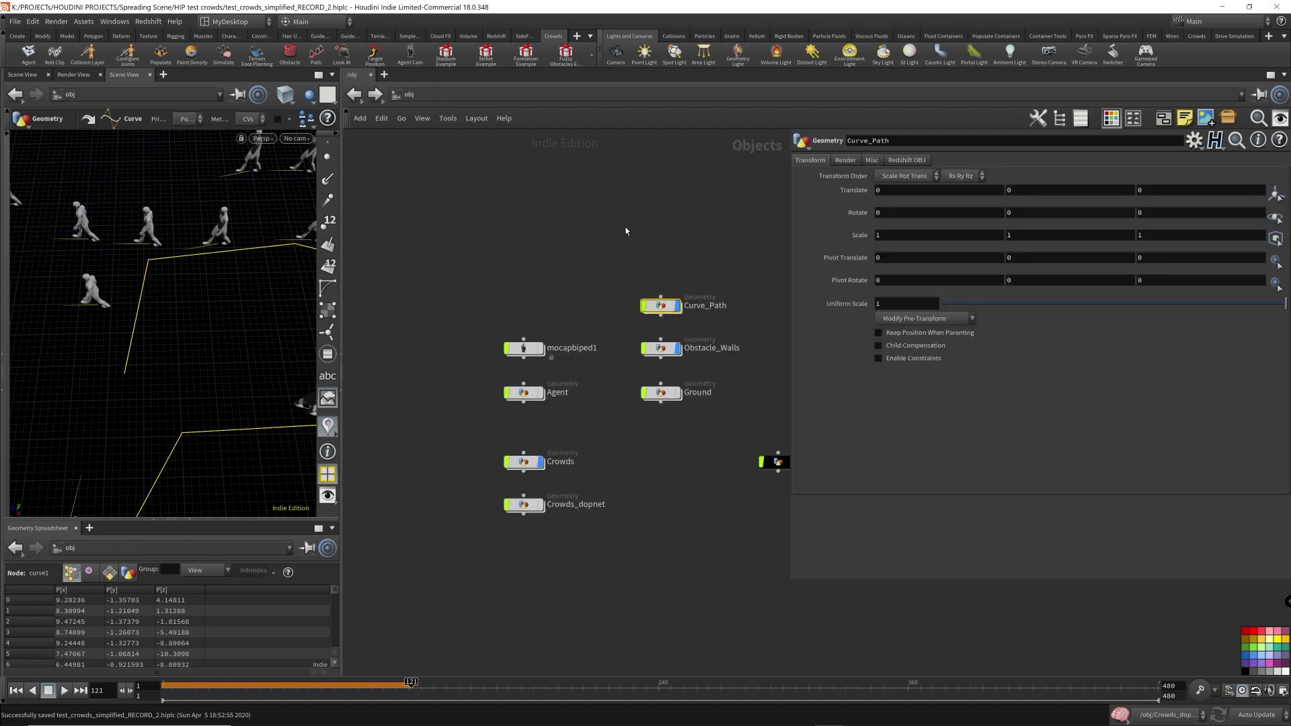
{"action": "left_click", "coordinate": [622, 234]}
{"action": "key", "text": "ctrl+Left"}
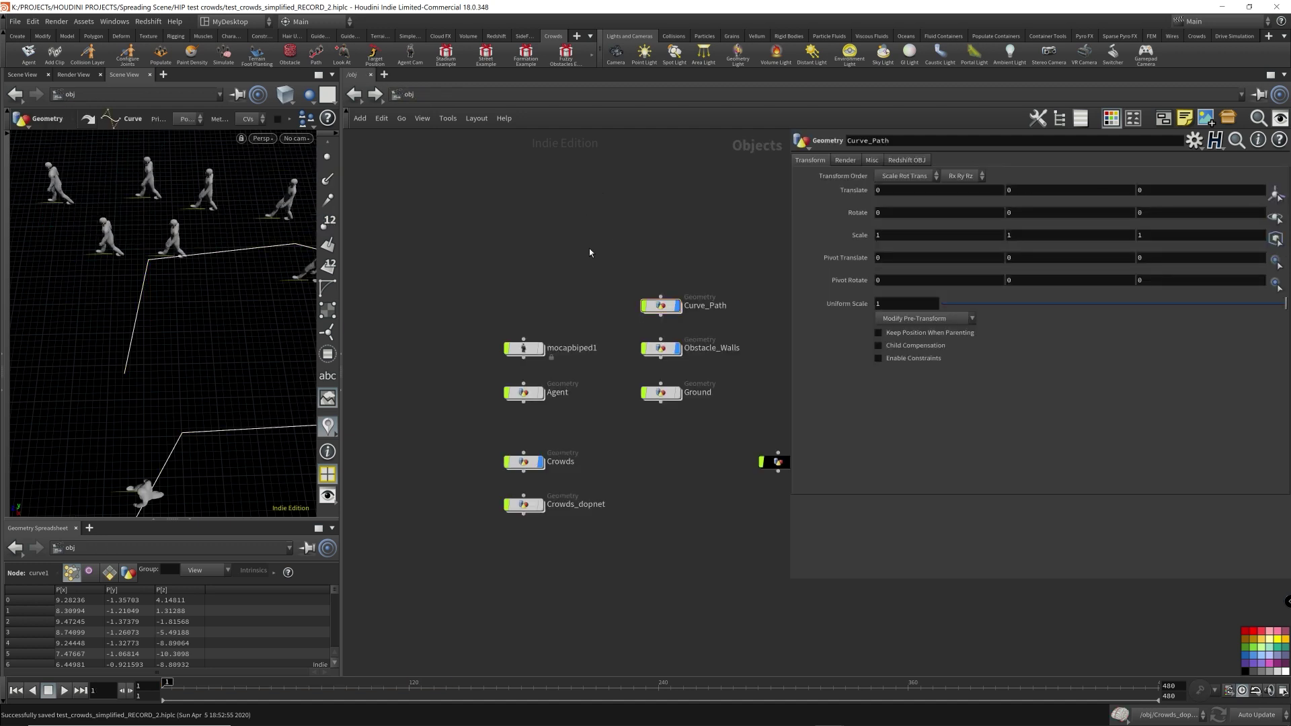
- Inside Crowds_dopnet, view the agents from above, play the simulation and hide point numbers
{"action": "double_click", "coordinate": [511, 506]}
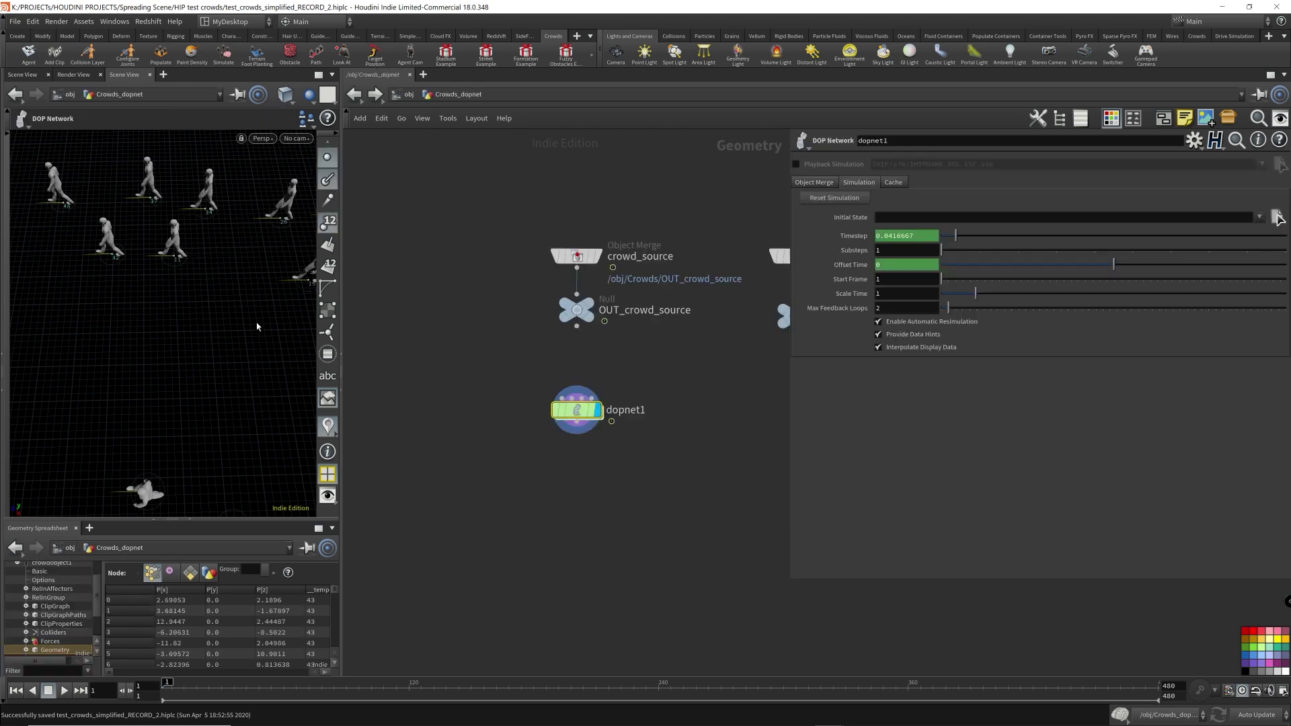
{"action": "key", "text": "Escape"}
{"action": "left_click_drag", "start_coordinate": [256, 320], "coordinate": [231, 321]}
{"action": "key", "text": "Up"}
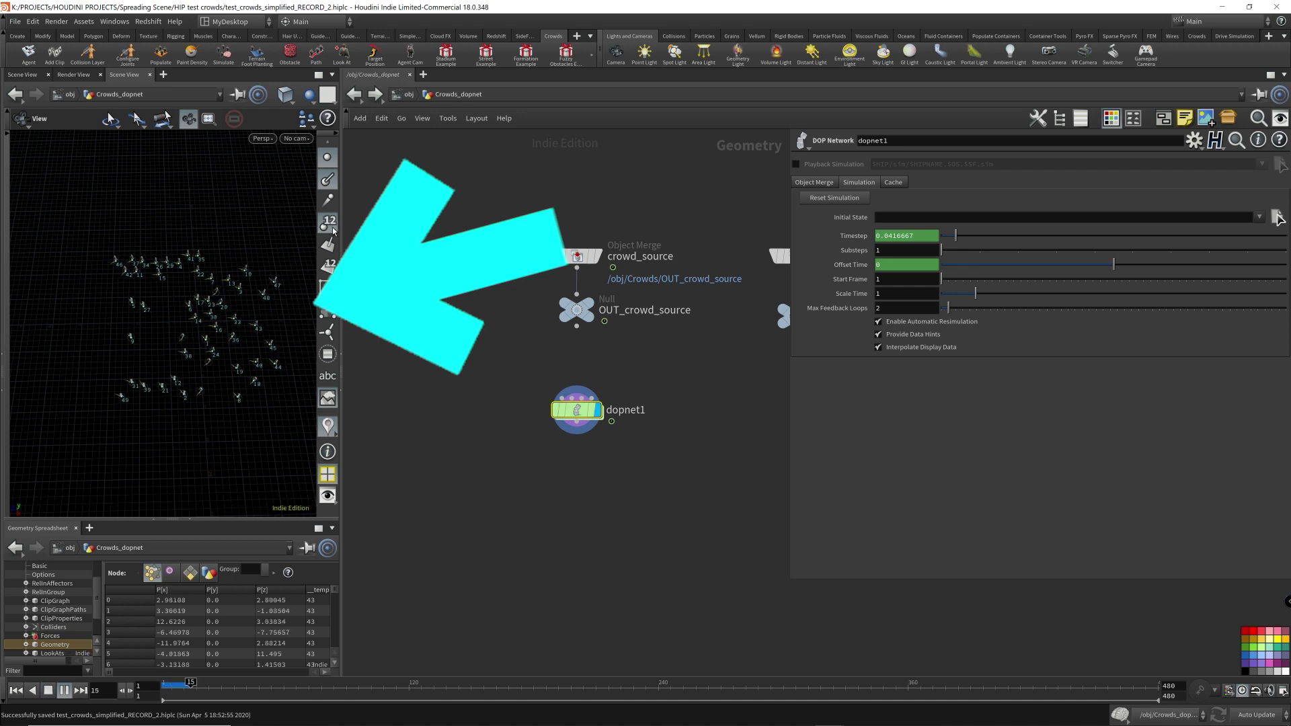
{"action": "left_click", "coordinate": [328, 222]}
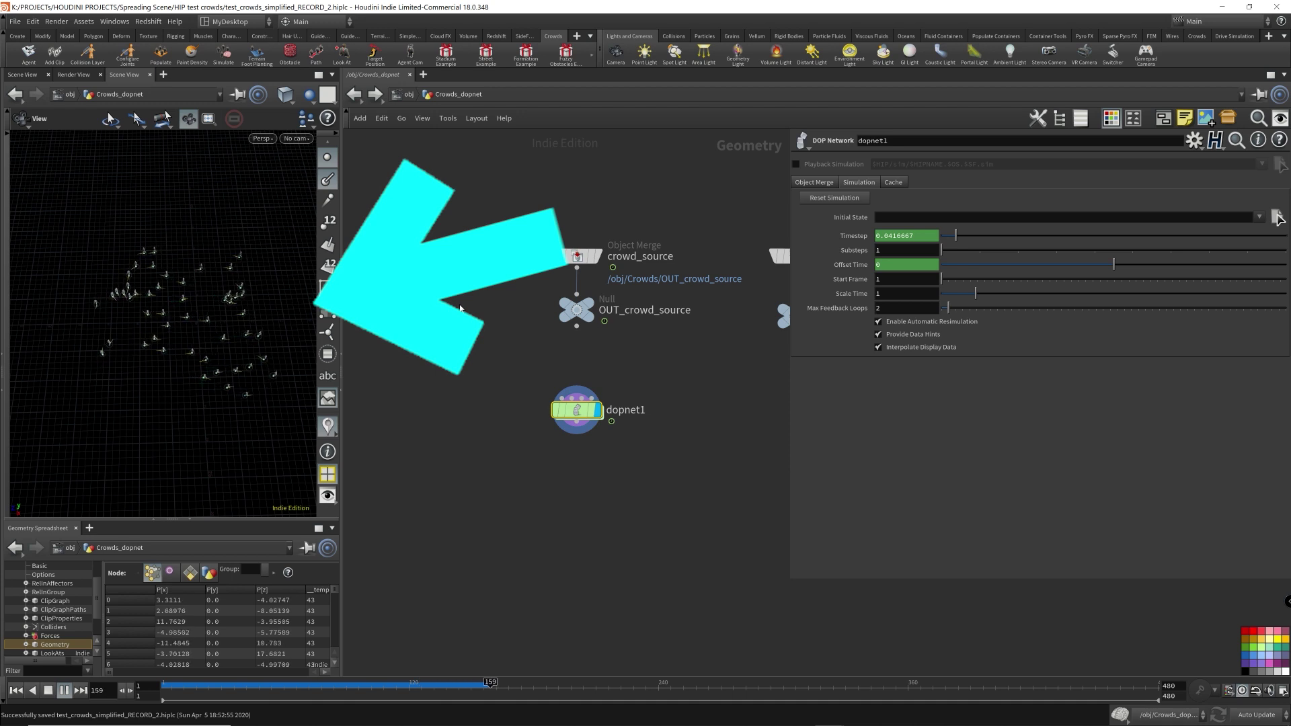
{"action": "key", "text": "u"}
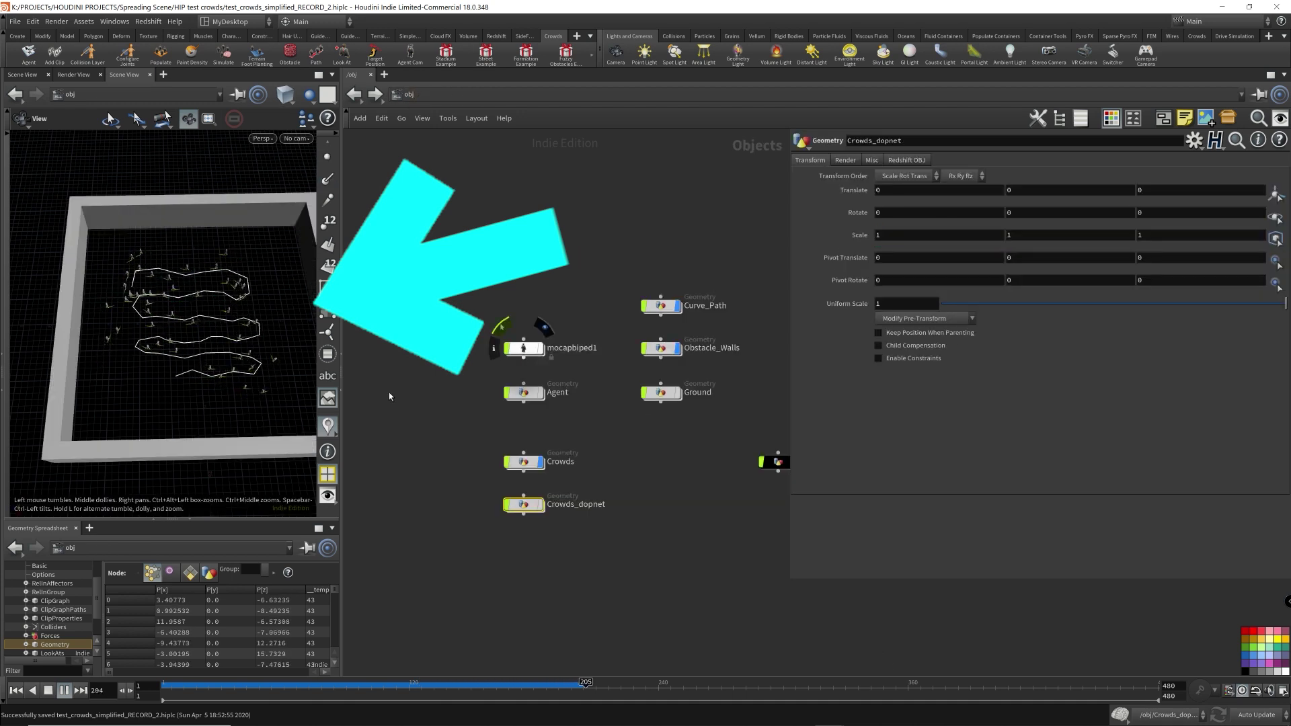